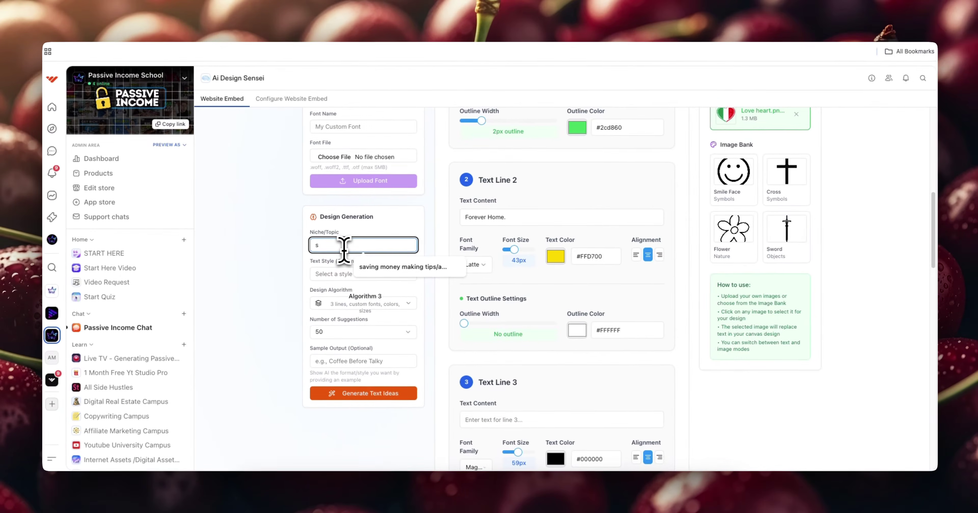
# Enter "sicily italy pride" as the niche/topic for the design generation.
pyautogui.write('o')
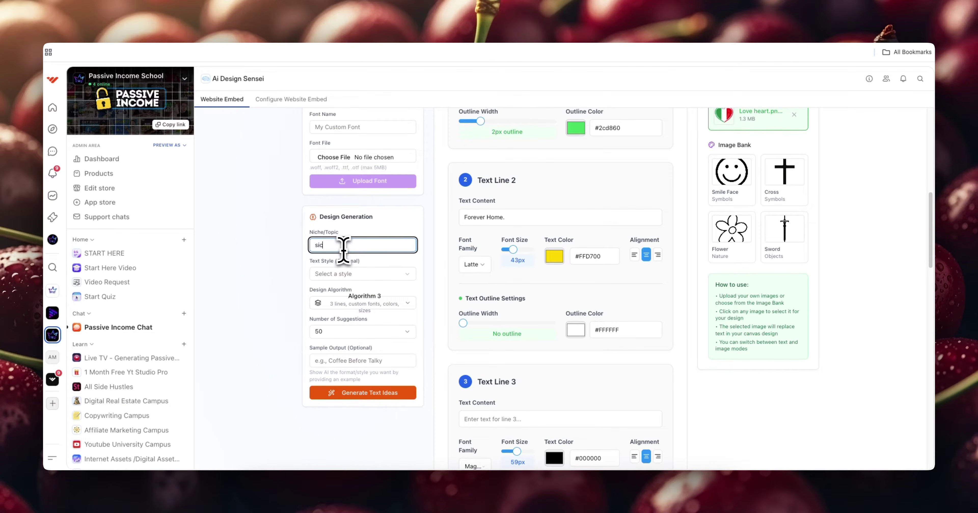
pyautogui.scroll(-15, 571, 258)
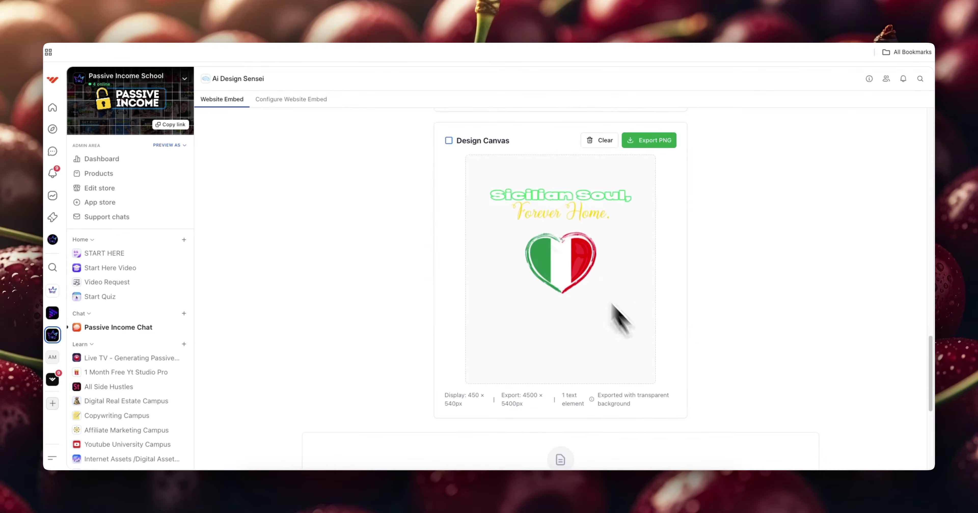
pyautogui.scroll(7, 618, 321)
pyautogui.scroll(6, 546, 228)
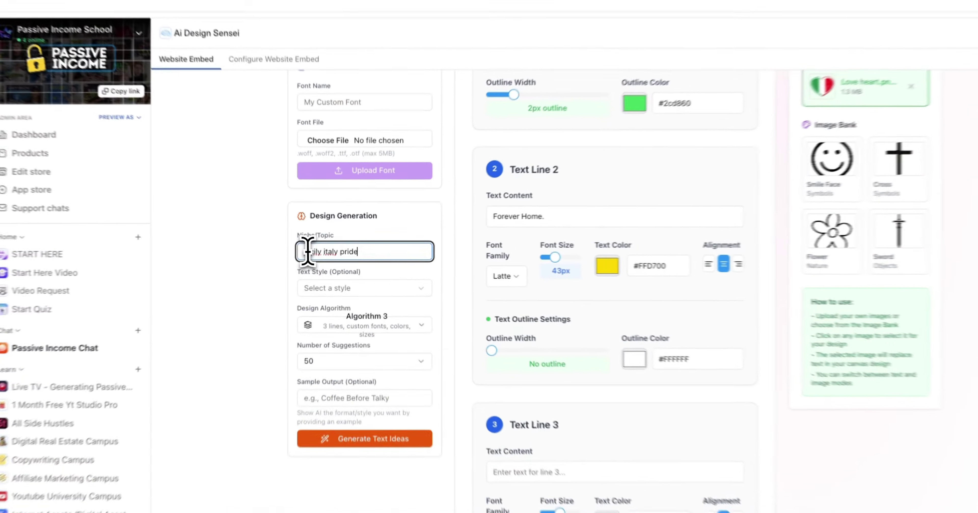
pyautogui.rightClick(322, 251)
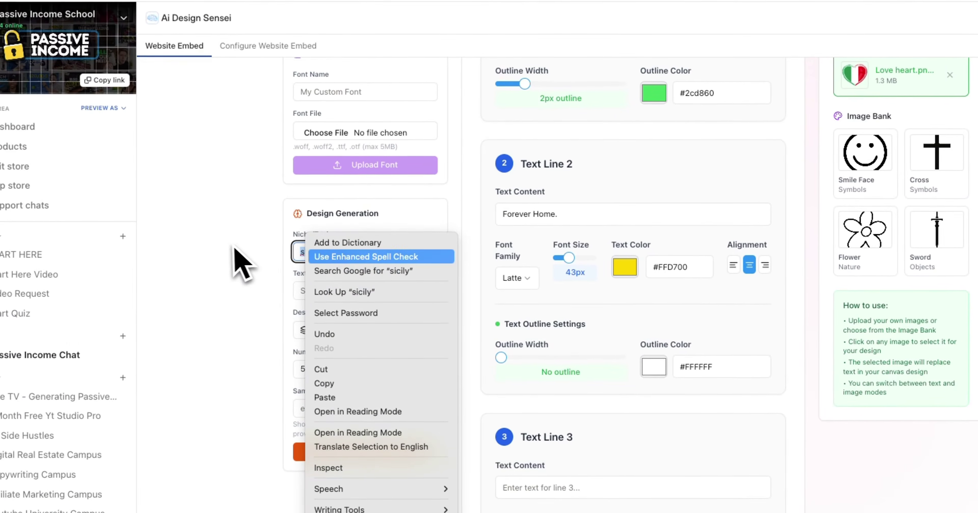
pyautogui.press('Escape')
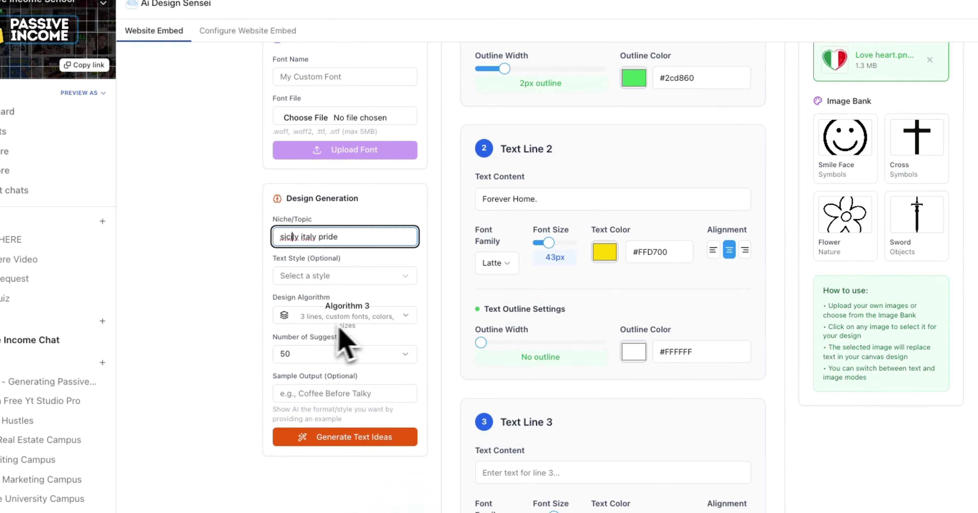
# Try the Algorithm 2 sandwich layout, then return to Algorithm 3 and check the design on the canvas.
pyautogui.click(321, 322)
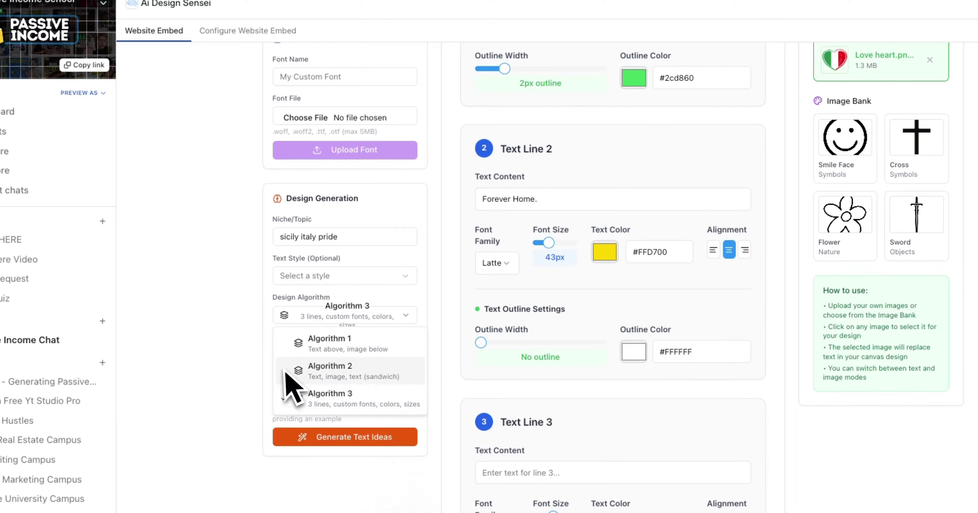
pyautogui.click(338, 375)
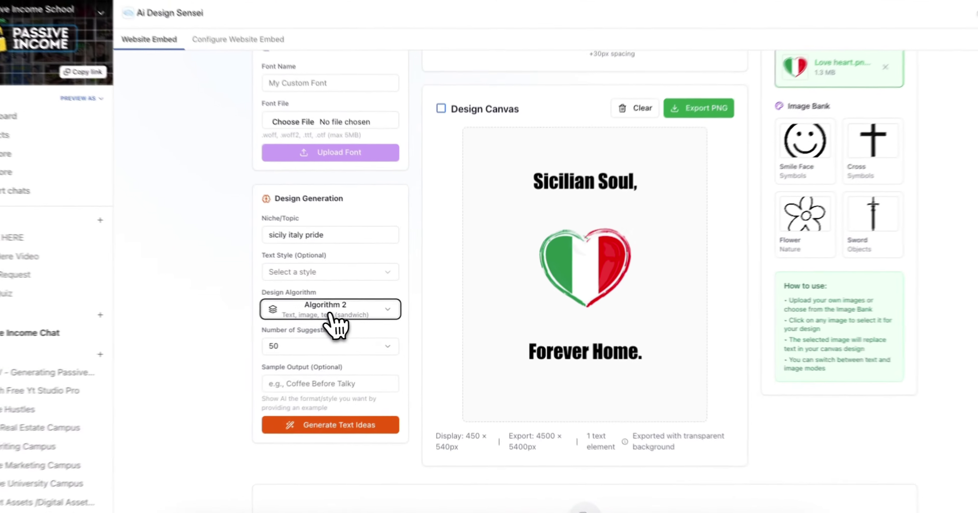
pyautogui.click(364, 309)
pyautogui.click(359, 369)
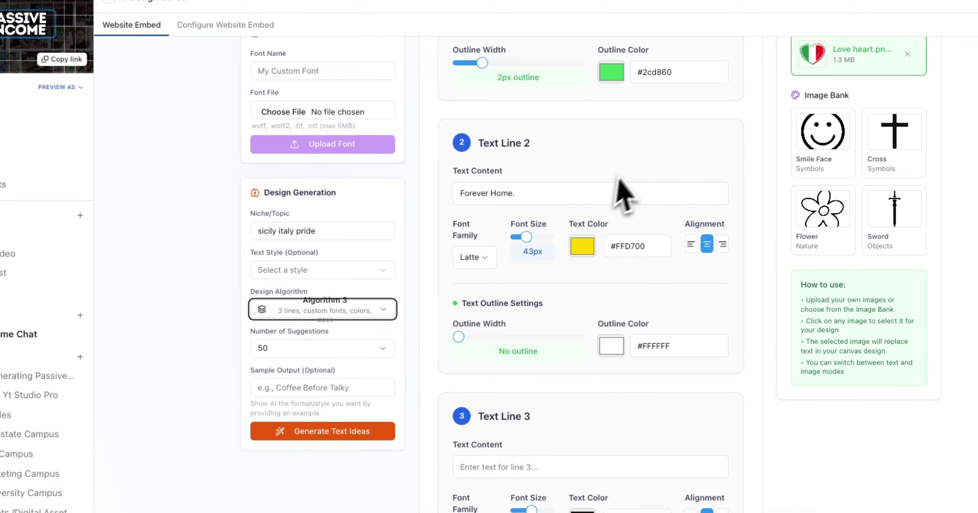
pyautogui.scroll(-10, 622, 194)
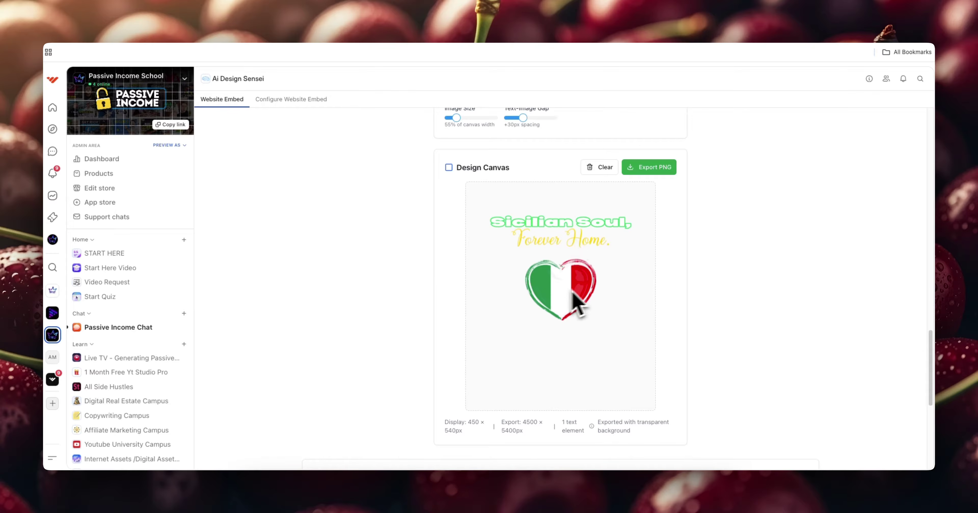
pyautogui.scroll(10, 415, 284)
# Try Algorithm 1, with text above and image below, and check the design on the canvas.
pyautogui.click(374, 261)
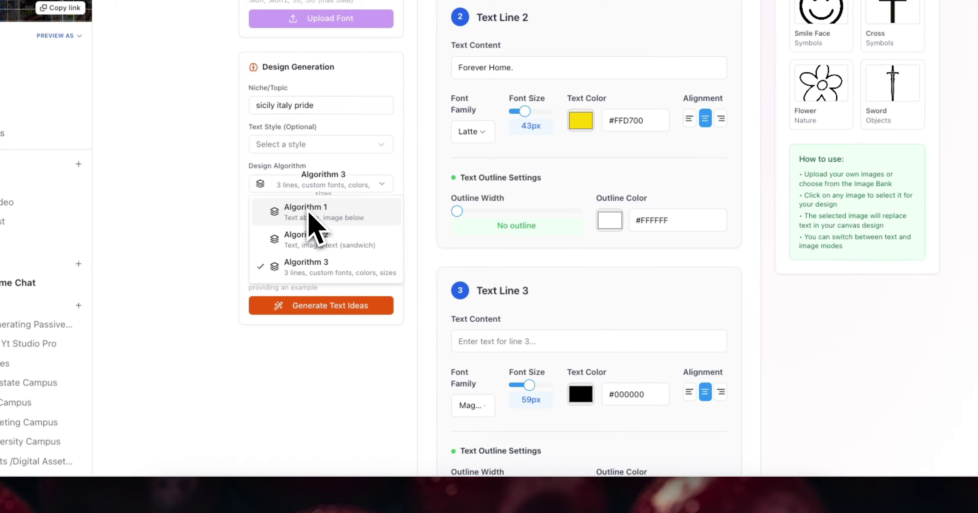
pyautogui.click(308, 215)
pyautogui.scroll(6, 566, 228)
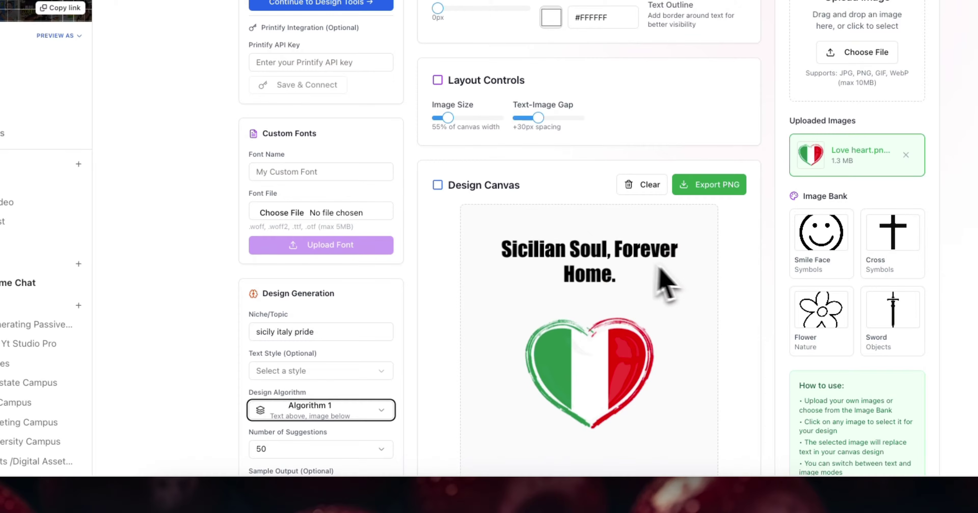
# Set the design algorithm to Algorithm 2 (text, image, text) and generate 50 text ideas for the niche.
pyautogui.click(334, 408)
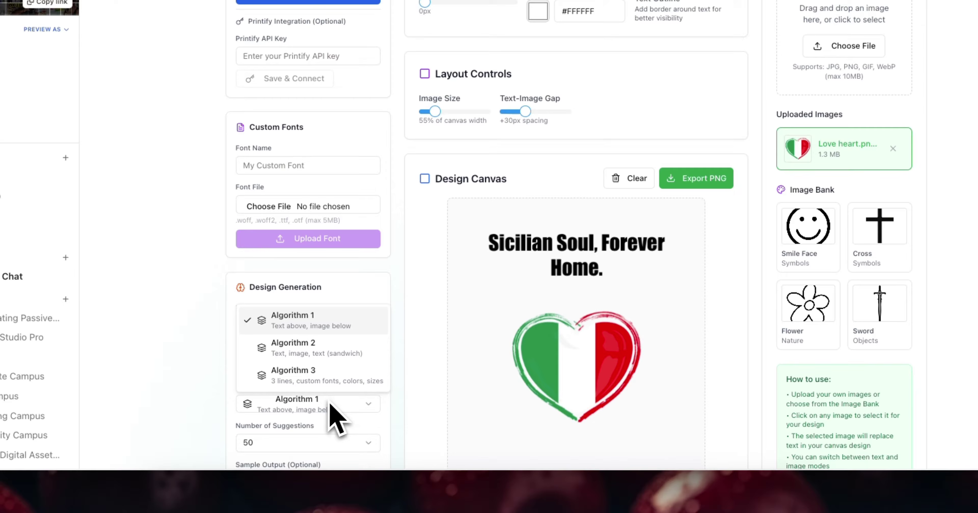
pyautogui.click(291, 350)
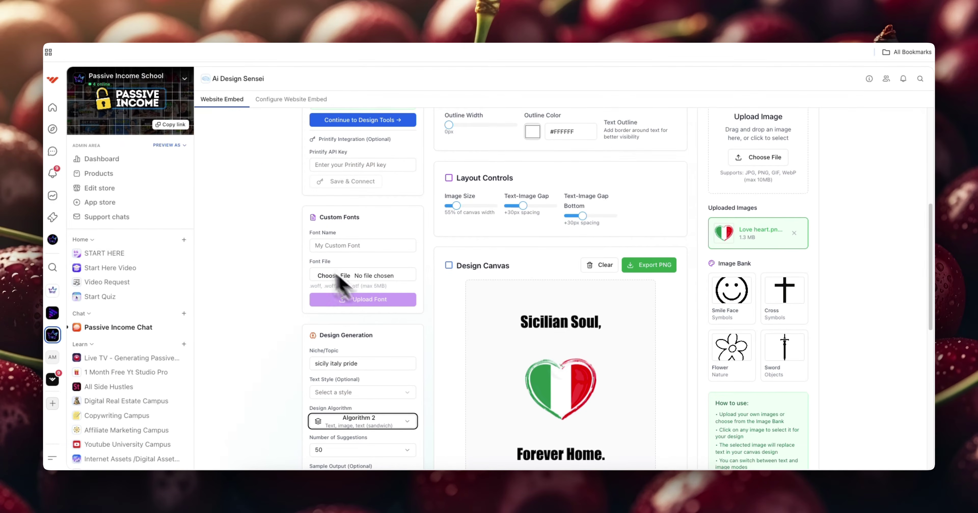
pyautogui.scroll(-5, 360, 391)
pyautogui.click(363, 310)
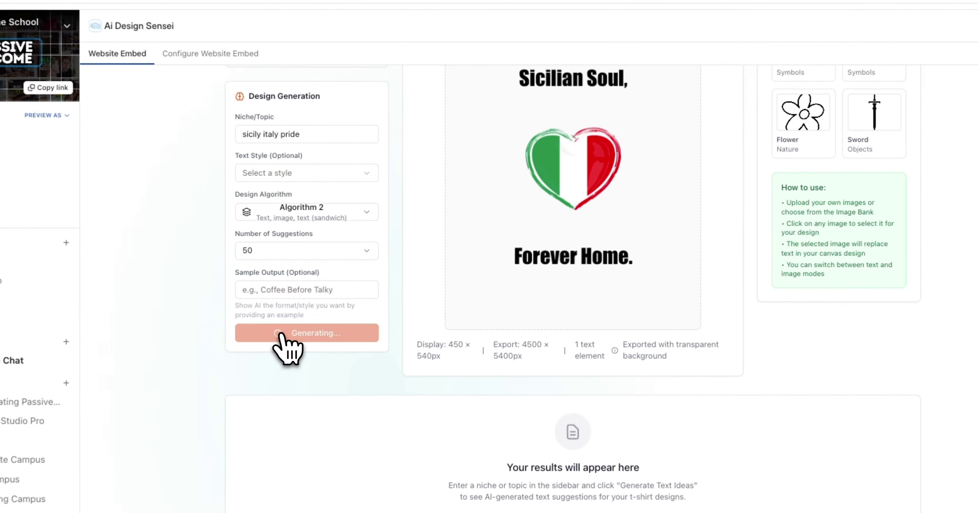
pyautogui.scroll(2, 495, 231)
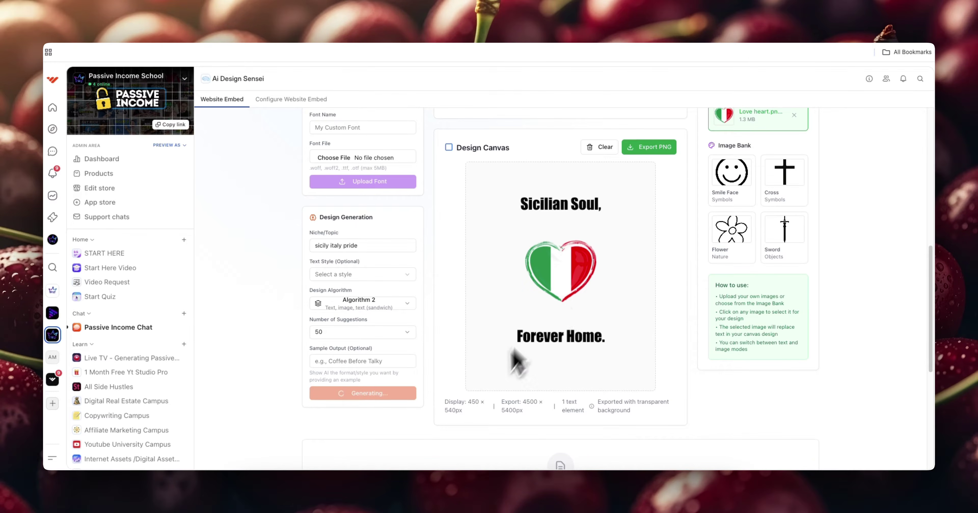
pyautogui.scroll(-3, 518, 363)
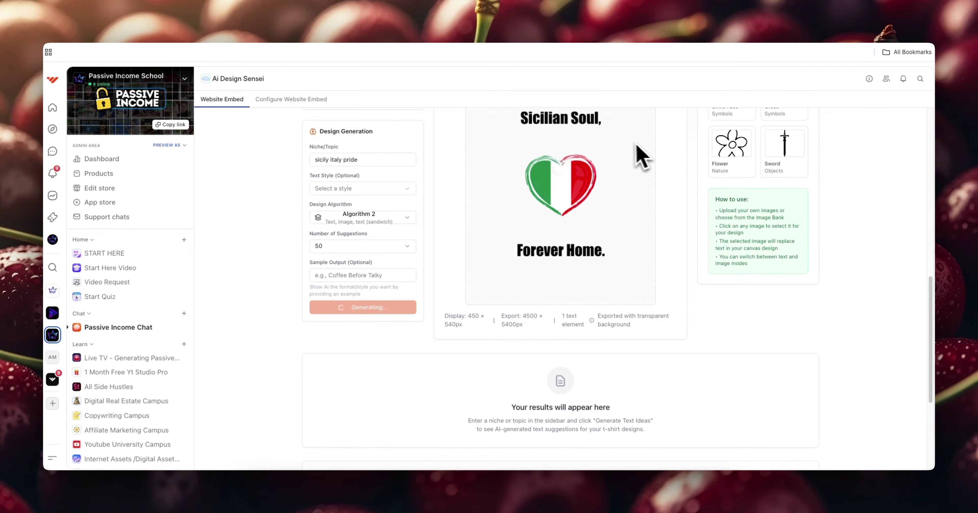
pyautogui.scroll(-2, 395, 355)
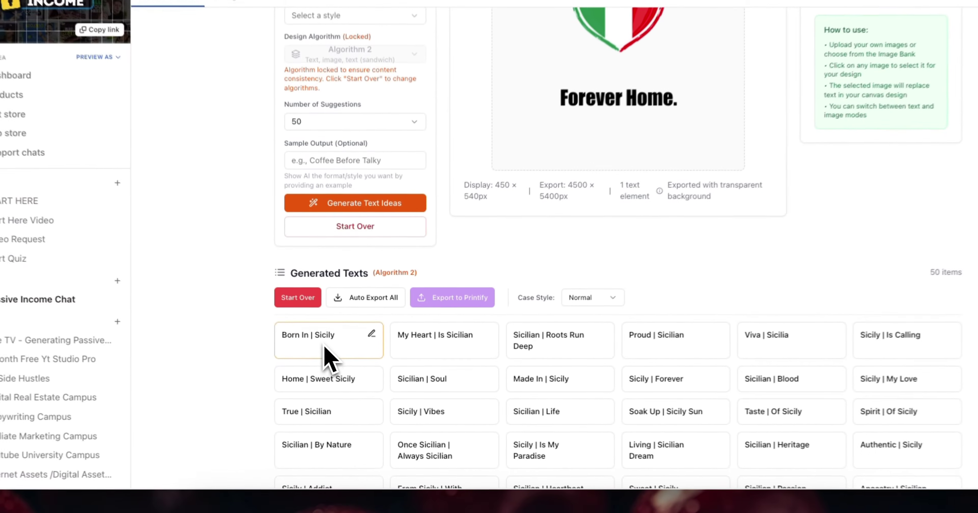
# Apply the generated text "Born In | Sicily" to the design canvas.
pyautogui.scroll(5, 500, 334)
pyautogui.scroll(-6, 535, 329)
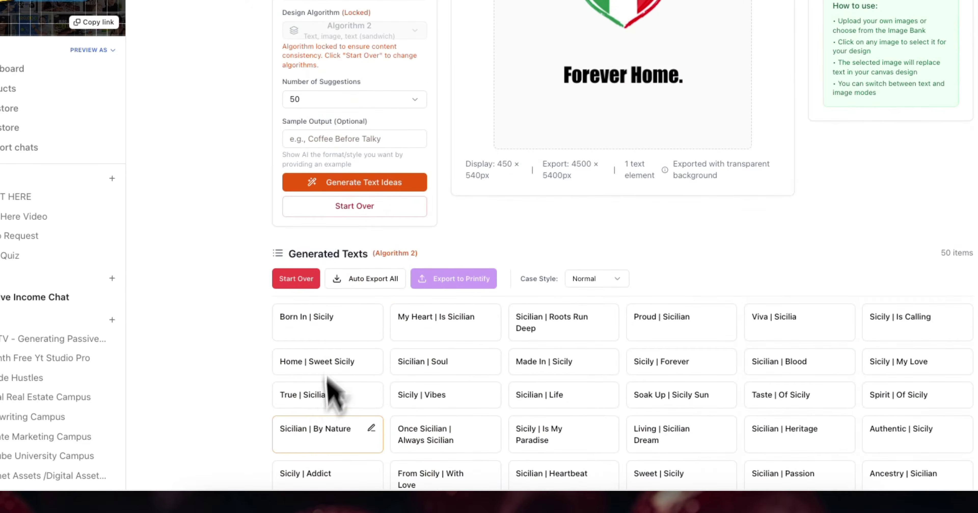
pyautogui.click(335, 322)
pyautogui.scroll(6, 550, 247)
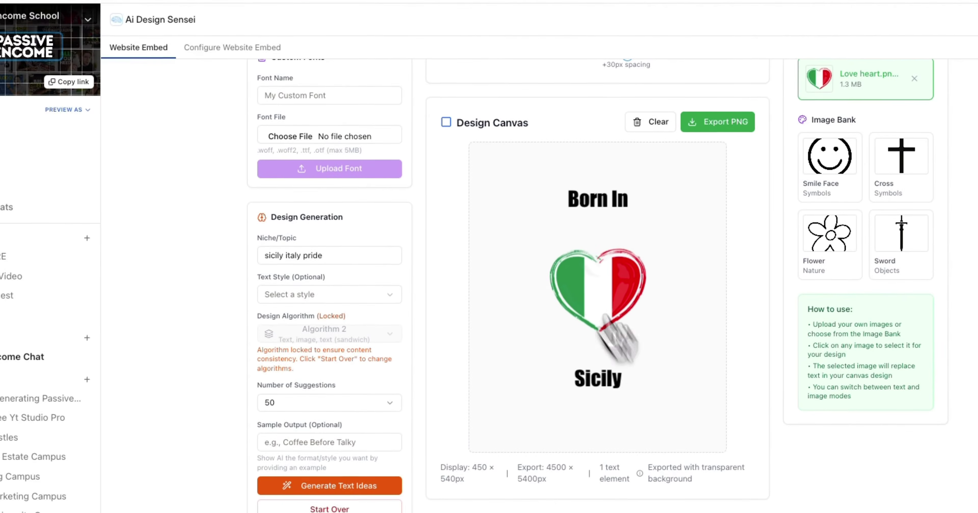
# Enlarge the heart image to 75% of the canvas width.
pyautogui.scroll(5, 611, 334)
pyautogui.scroll(-2, 565, 396)
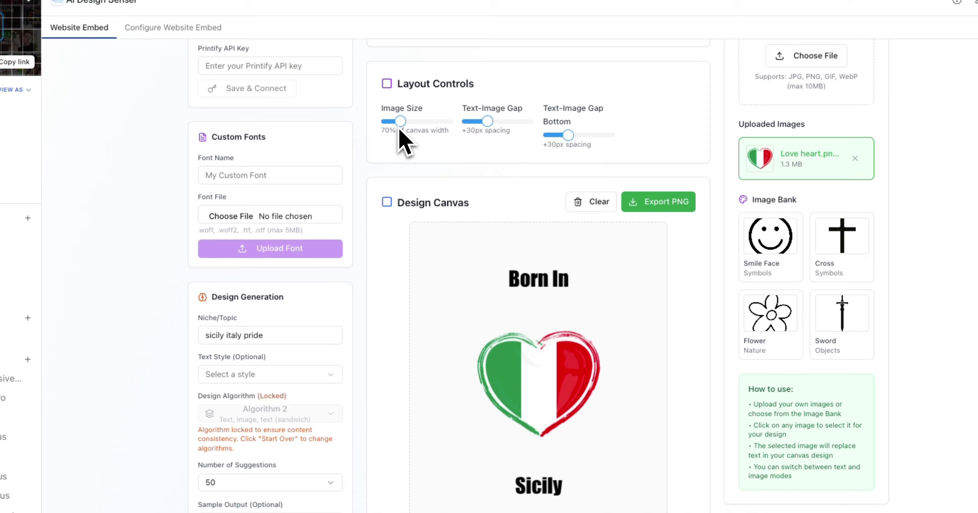
pyautogui.moveTo(460, 174); pyautogui.dragTo(458, 175)
pyautogui.moveTo(401, 133); pyautogui.dragTo(401, 135)
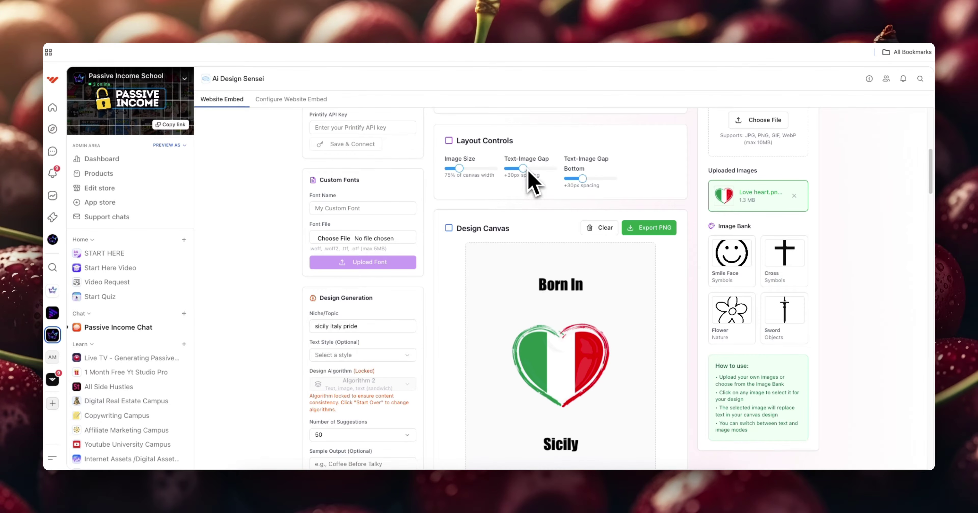
# Change the design text's font family to Fatboy and check the lettering on the canvas.
pyautogui.scroll(8, 525, 186)
pyautogui.scroll(-3, 517, 284)
pyautogui.click(462, 266)
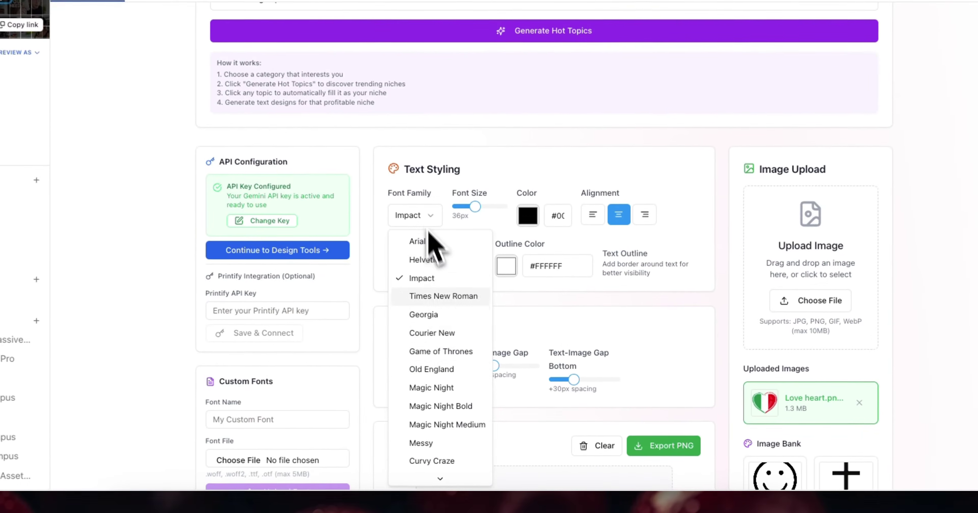
pyautogui.scroll(-5, 436, 393)
pyautogui.click(432, 464)
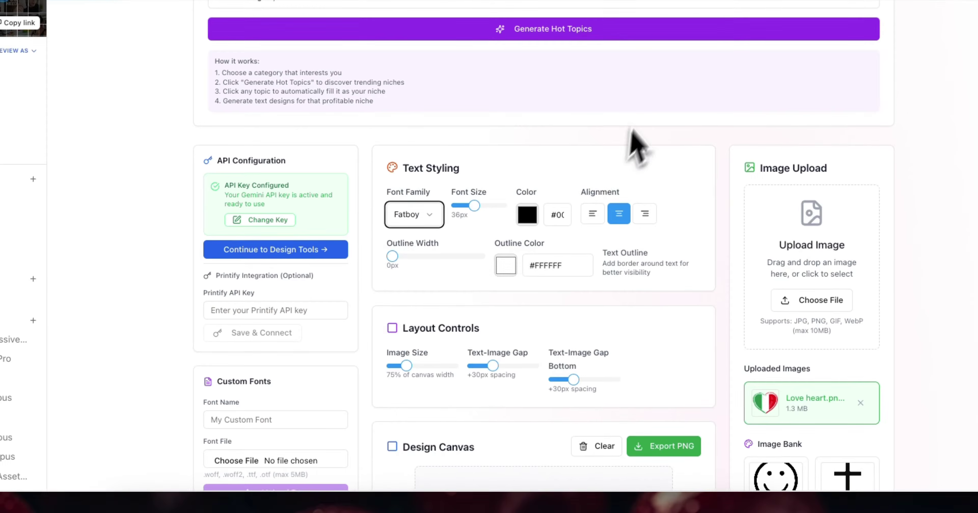
pyautogui.scroll(-10, 592, 456)
pyautogui.scroll(3, 602, 446)
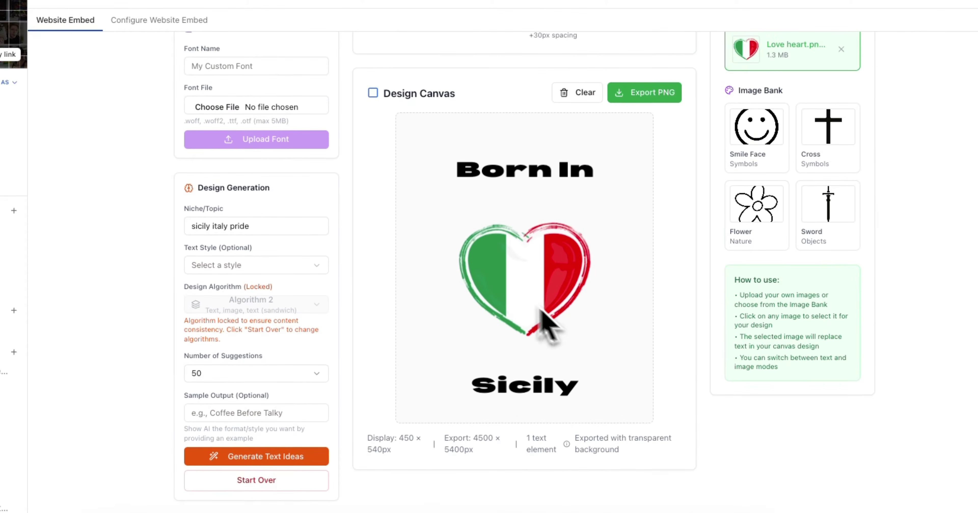
# Set the generated texts' case style to UPPERCASE and apply "BORN IN | SICILY" to the canvas.
pyautogui.scroll(2, 537, 296)
pyautogui.scroll(-7, 512, 323)
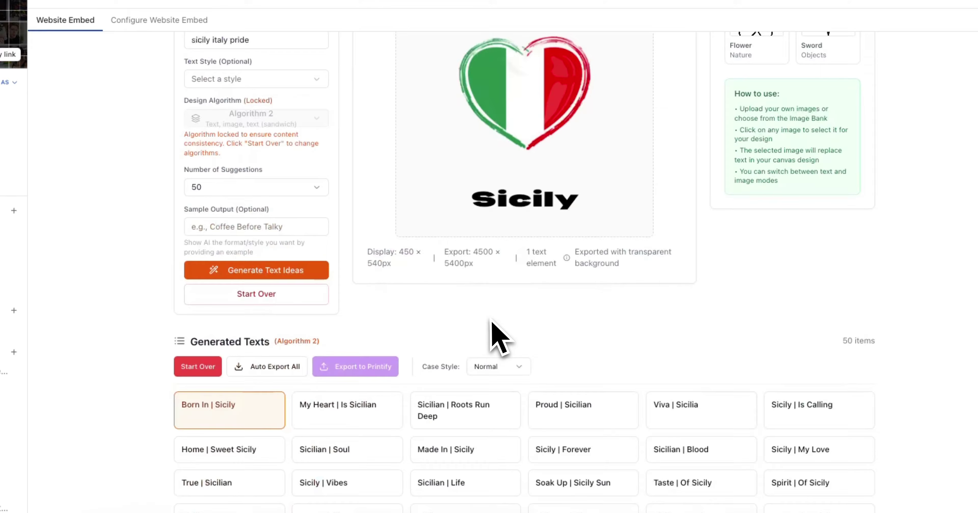
pyautogui.click(490, 368)
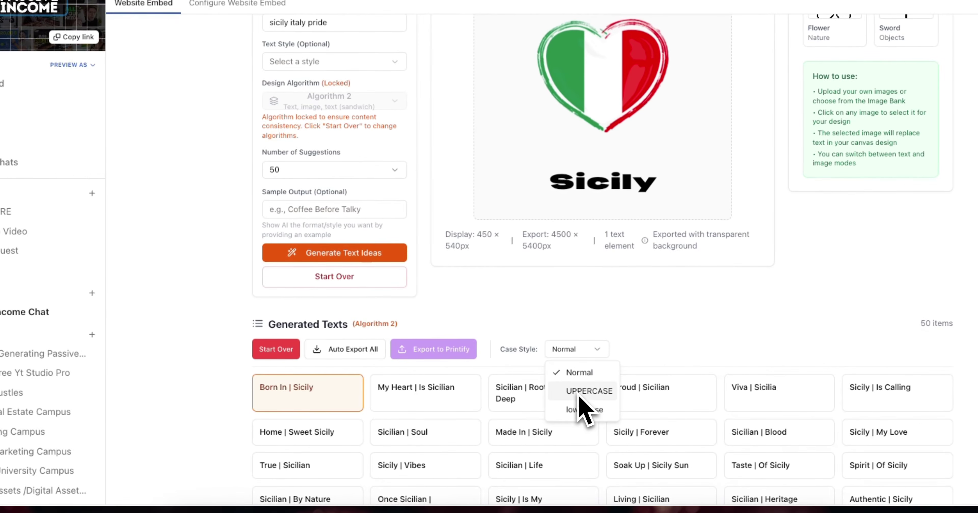
pyautogui.click(578, 394)
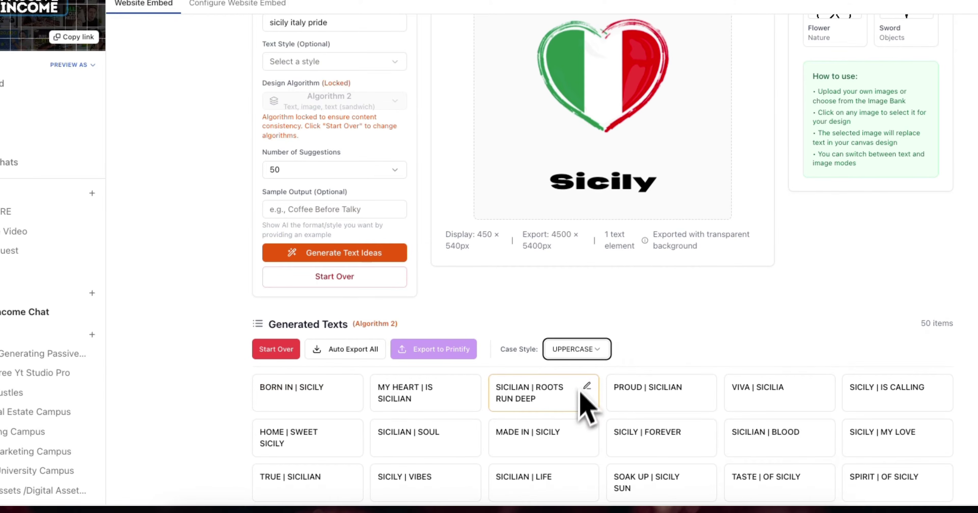
pyautogui.click(311, 395)
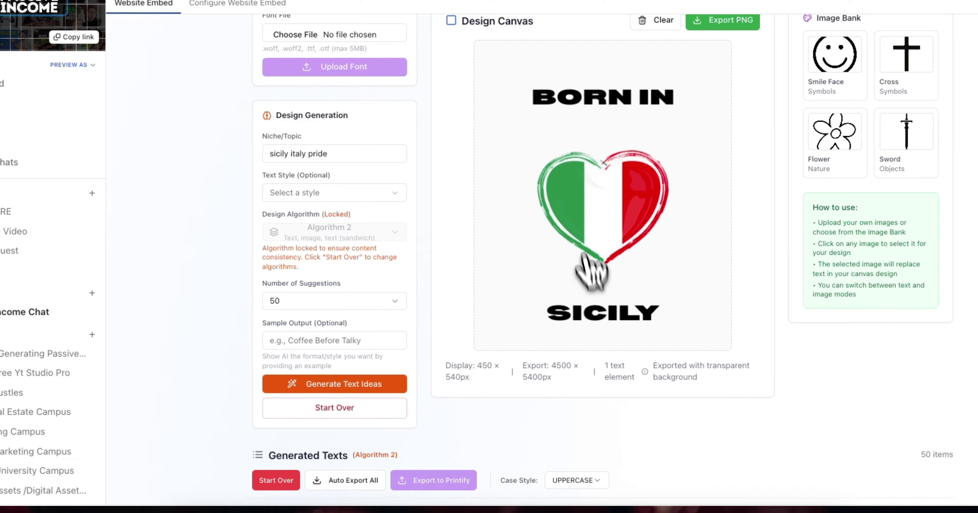
# Reduce the gap between the upper text line and the image to a 15 px overlap.
pyautogui.scroll(5, 581, 259)
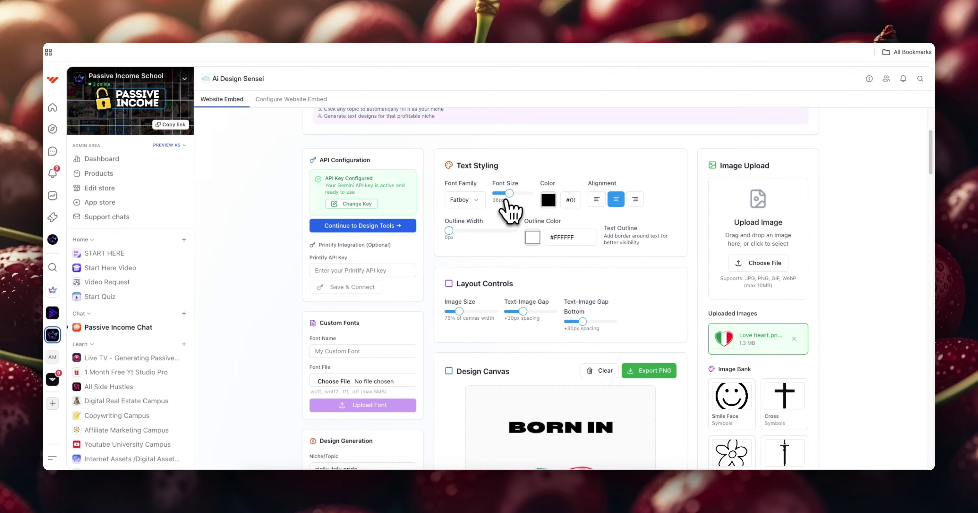
pyautogui.scroll(-5, 511, 323)
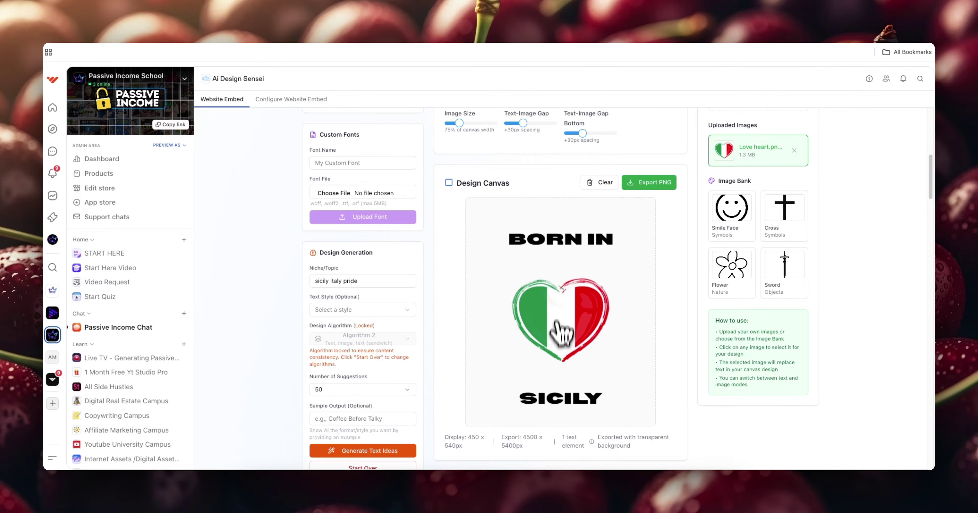
pyautogui.scroll(5, 560, 332)
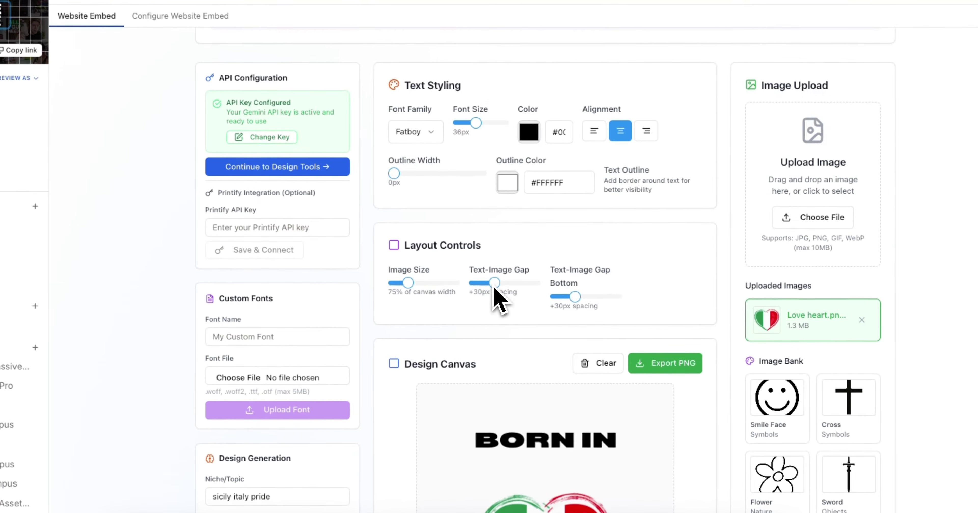
pyautogui.moveTo(523, 296); pyautogui.dragTo(518, 304)
pyautogui.scroll(-7, 493, 304)
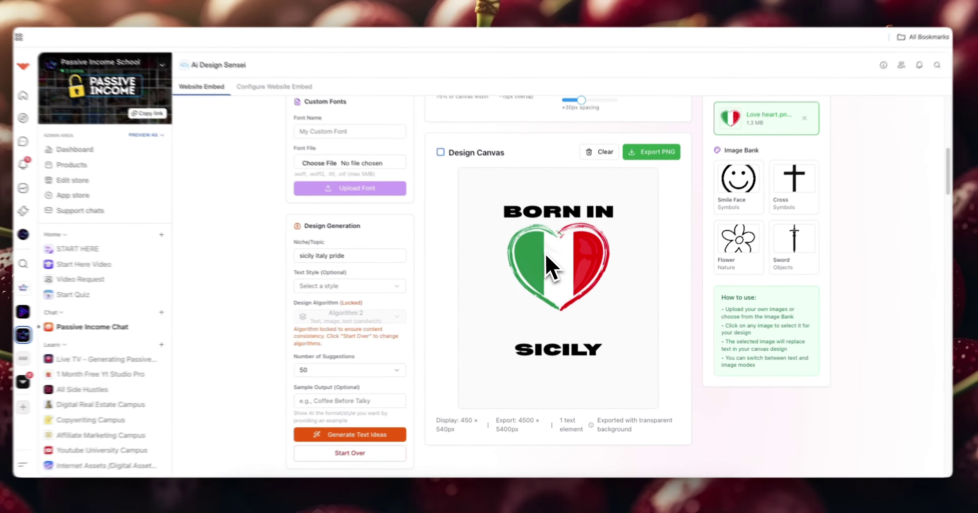
# Reduce the gap between the image and the lower text line to a 10 px overlap.
pyautogui.scroll(4, 534, 254)
pyautogui.scroll(-5, 531, 428)
pyautogui.scroll(3, 557, 328)
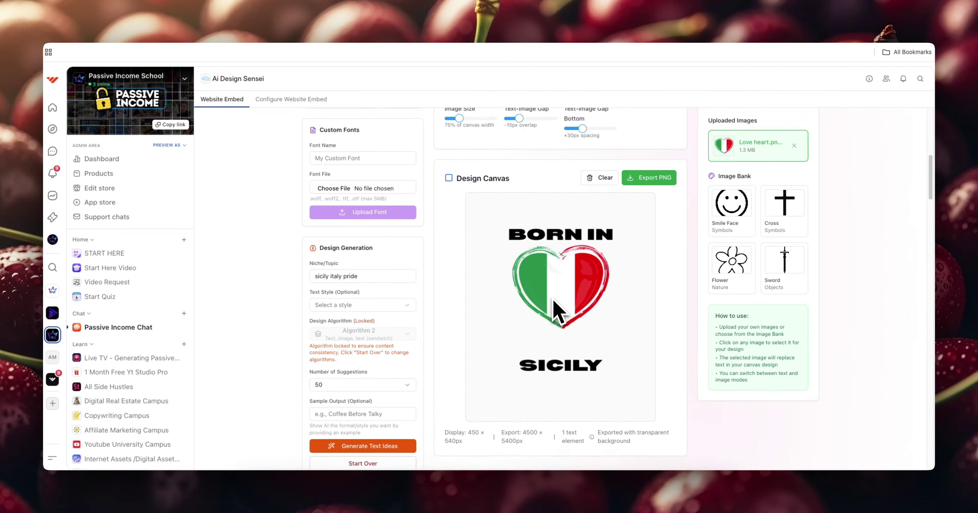
pyautogui.moveTo(582, 162); pyautogui.dragTo(574, 161)
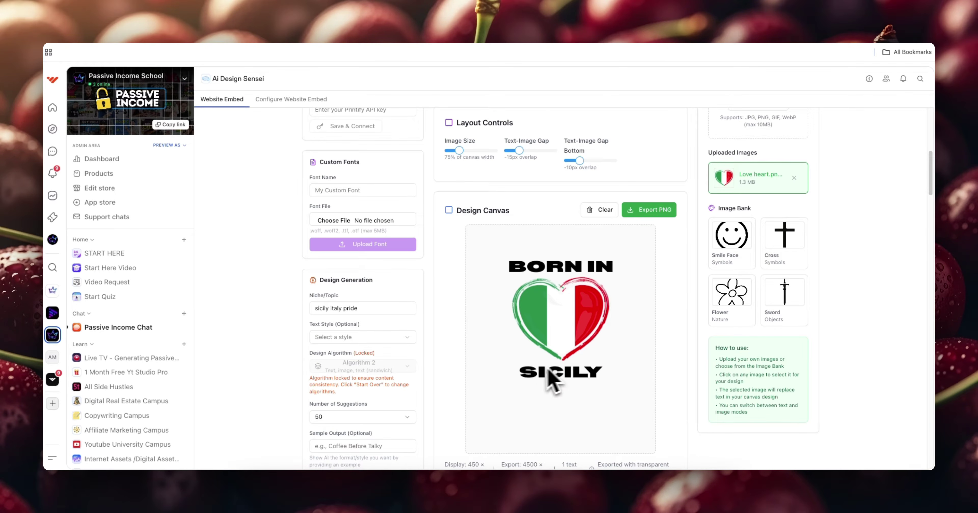
pyautogui.scroll(4, 558, 266)
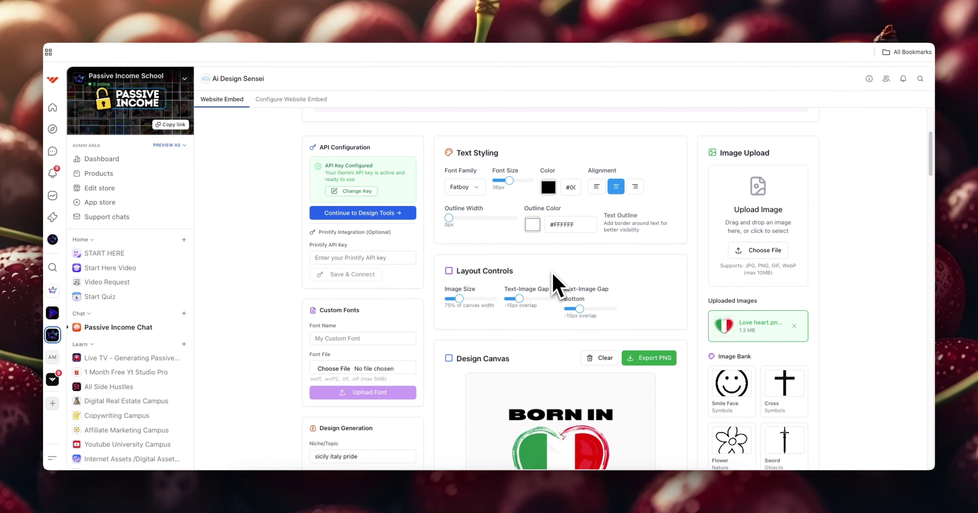
# Give the design text a 2 px outline in red (#ff0000) and check it on the canvas.
pyautogui.click(460, 218)
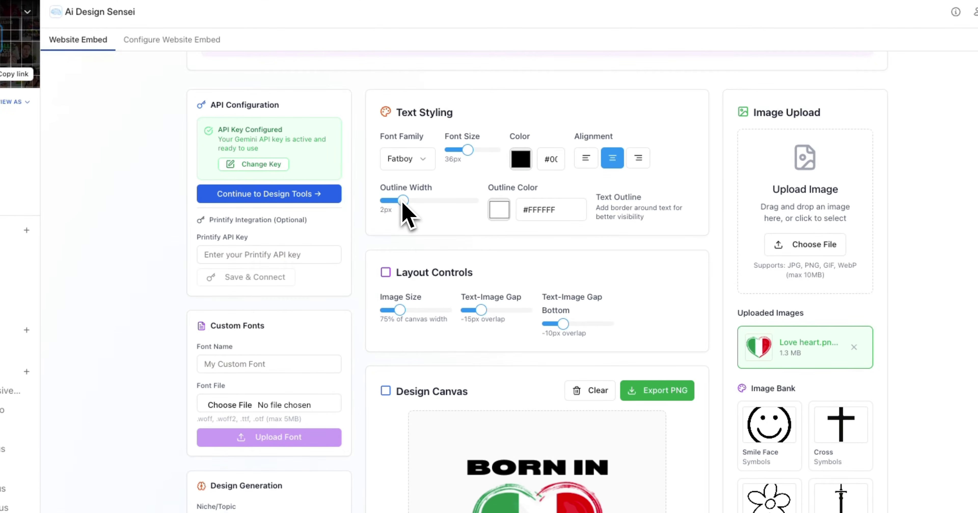
pyautogui.click(499, 209)
pyautogui.moveTo(517, 251); pyautogui.dragTo(689, 186)
pyautogui.click(670, 225)
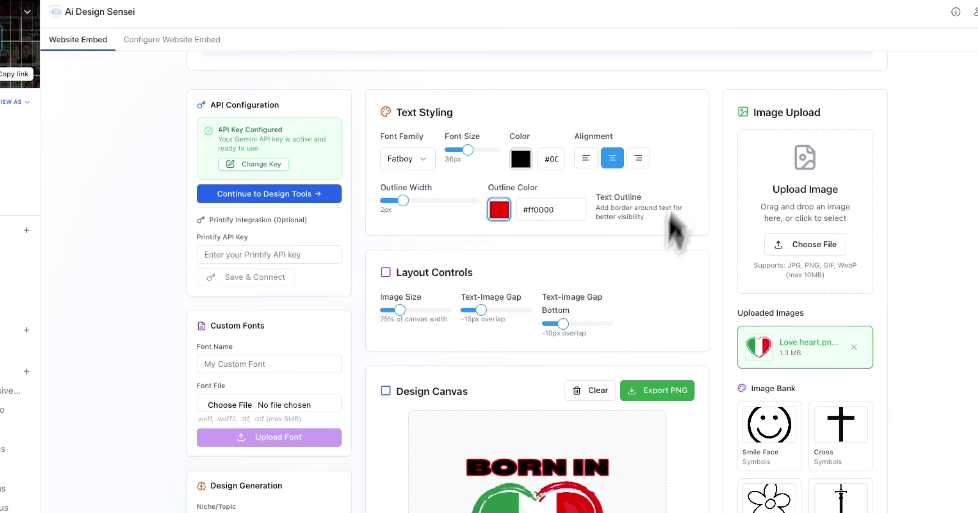
pyautogui.scroll(-7, 639, 421)
# Change the design text's fill color to white.
pyautogui.scroll(6, 560, 258)
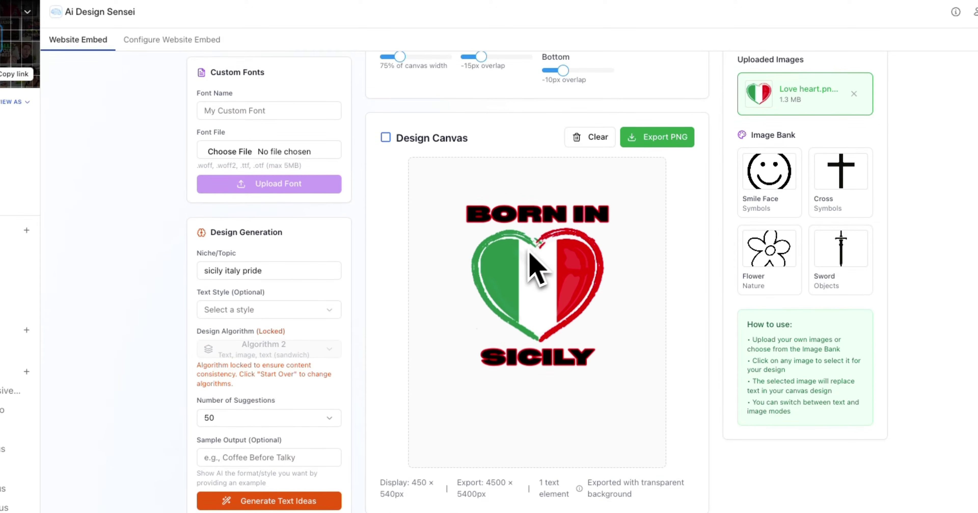
pyautogui.click(521, 135)
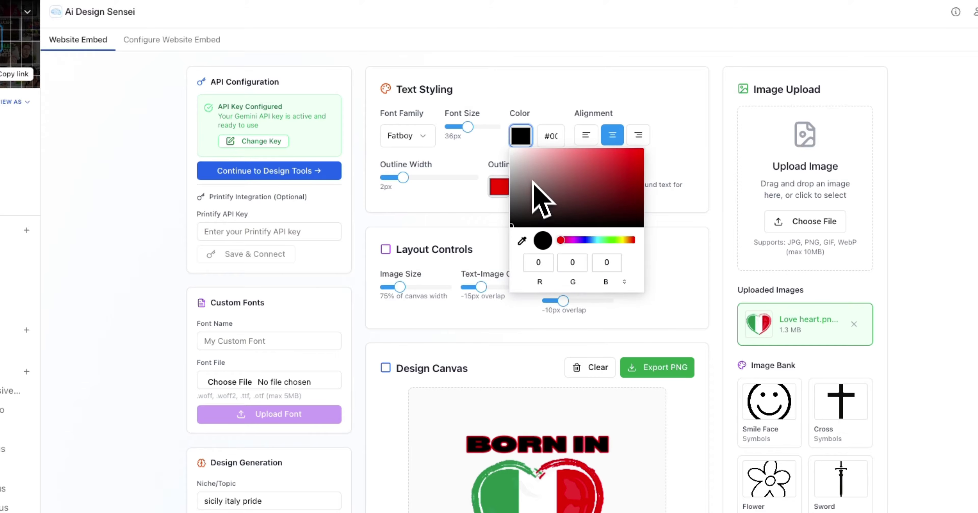
pyautogui.moveTo(534, 196); pyautogui.dragTo(510, 144)
pyautogui.click(589, 109)
pyautogui.scroll(-3, 596, 362)
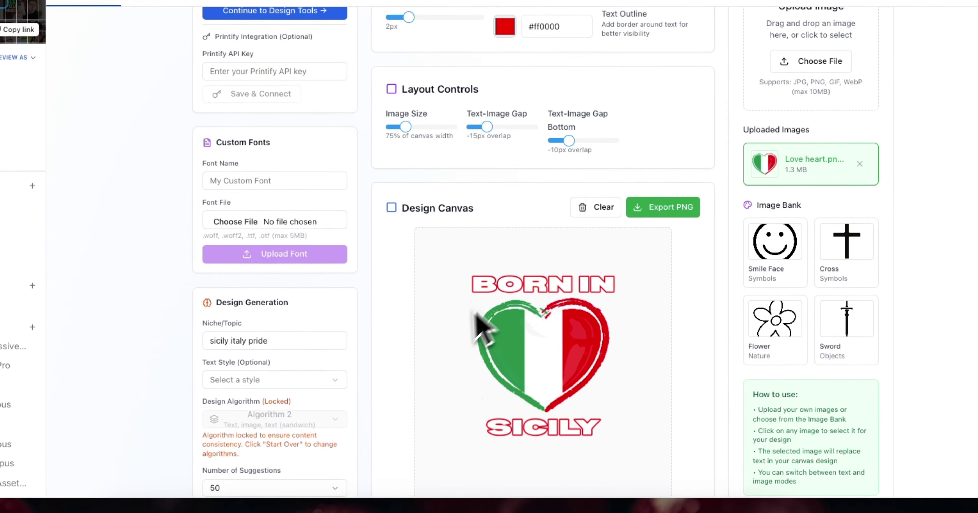
# Try the Kahlil font family on the design text and check the lettering on the canvas.
pyautogui.scroll(3, 570, 307)
pyautogui.click(412, 91)
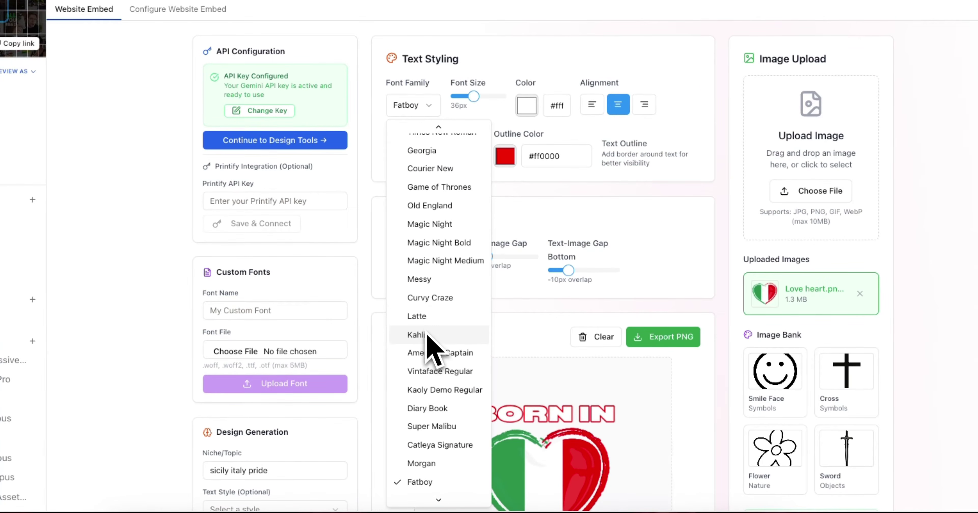
pyautogui.click(416, 335)
pyautogui.scroll(-3, 448, 353)
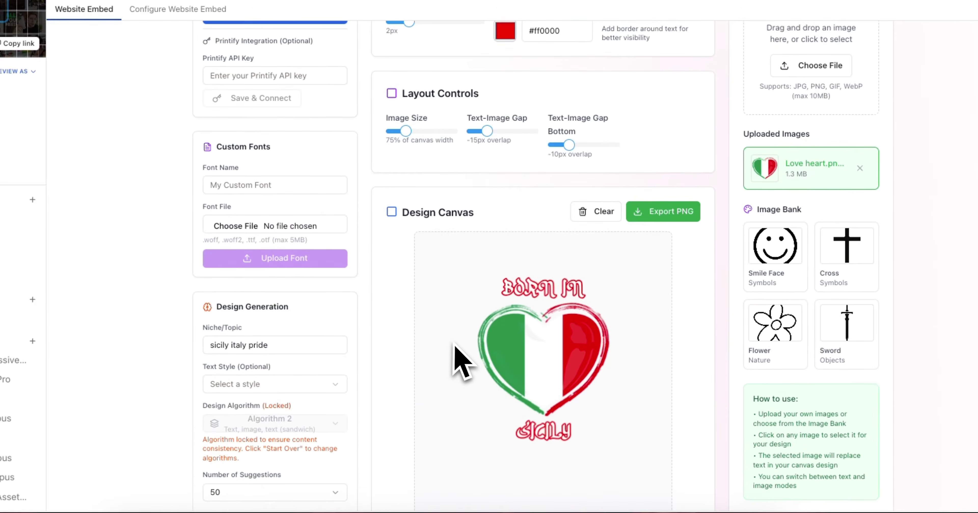
pyautogui.scroll(4, 429, 139)
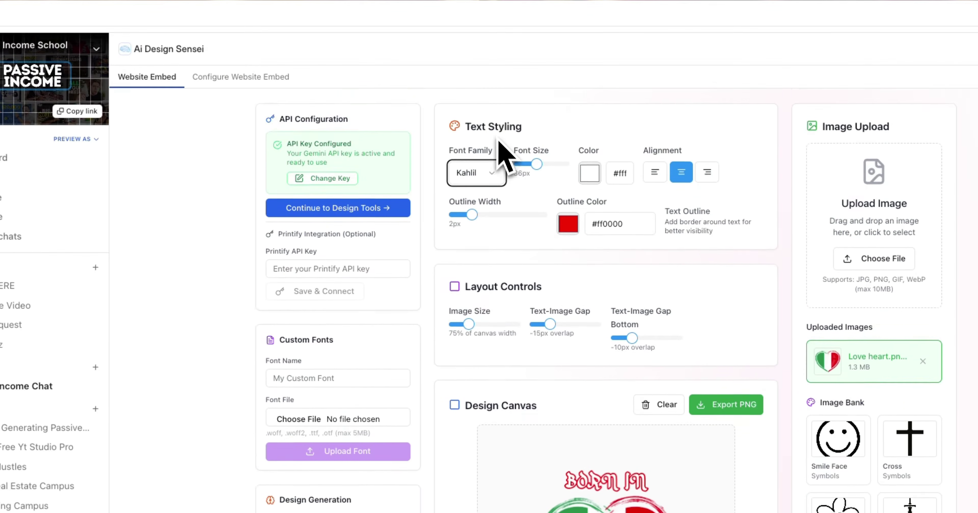
pyautogui.click(487, 189)
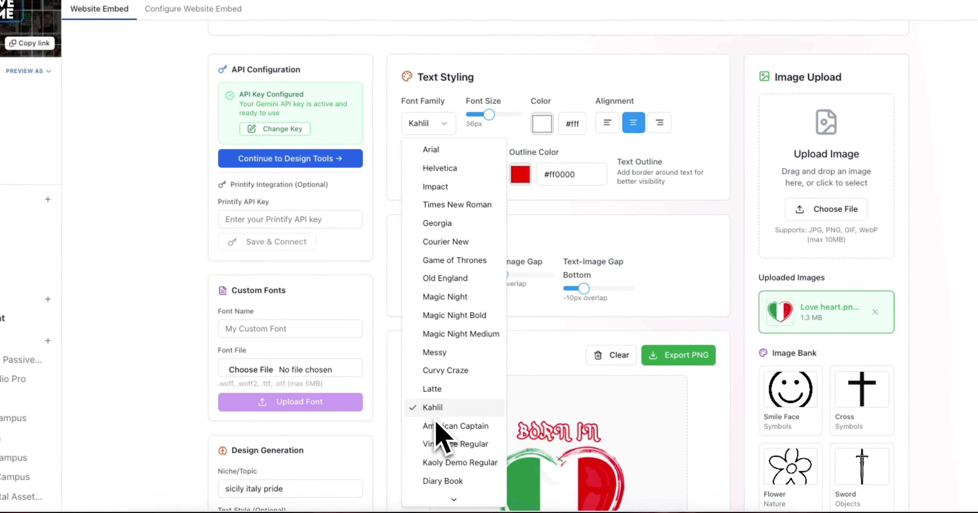
pyautogui.click(608, 429)
pyautogui.scroll(-3, 526, 378)
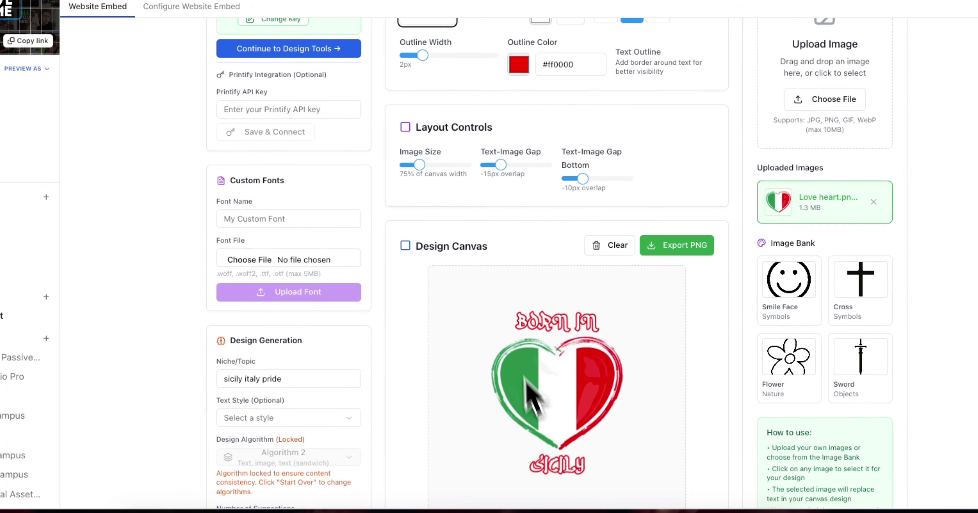
pyautogui.scroll(3, 558, 322)
# Try the Latte and Georgia font families on the design text.
pyautogui.click(461, 130)
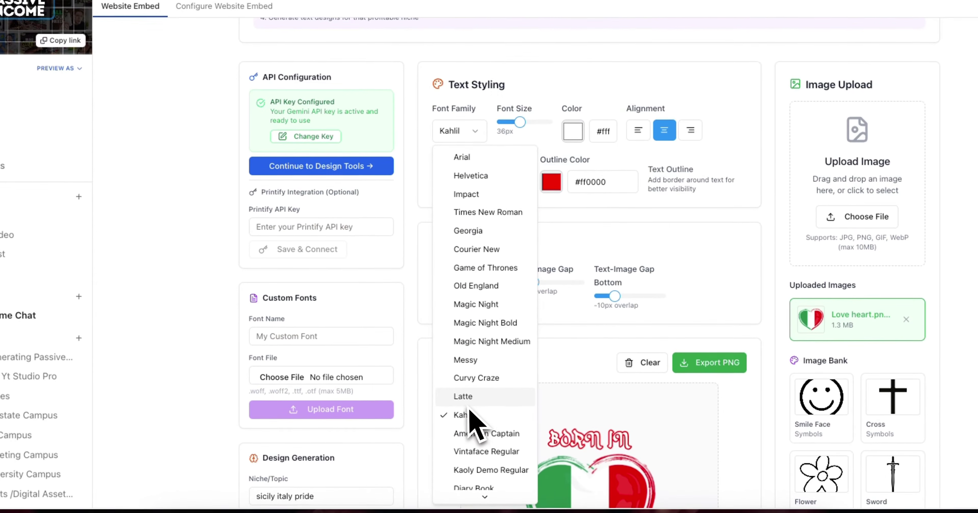
pyautogui.click(469, 406)
pyautogui.click(465, 135)
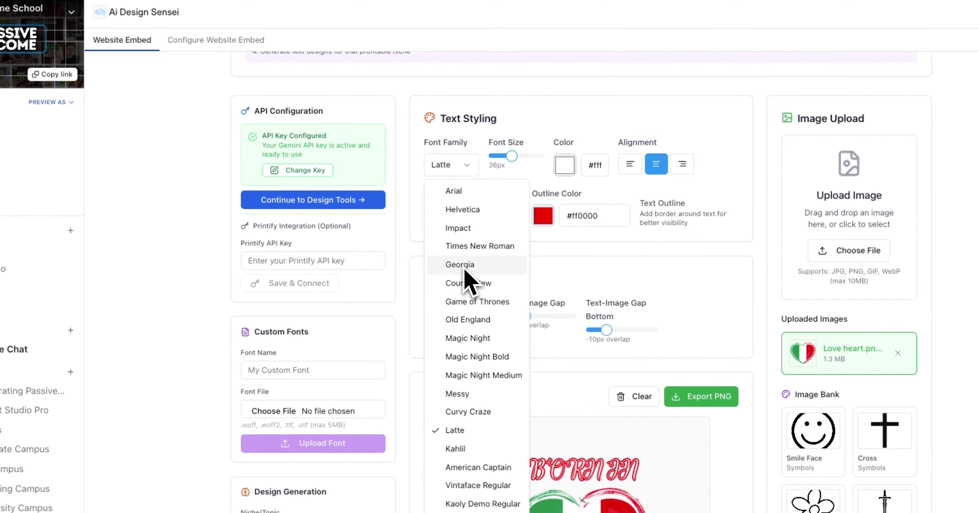
pyautogui.click(473, 239)
pyautogui.scroll(-5, 579, 371)
# Try the Game of Thrones font family on the design text, followed by Georgia, comparing the lettering on the canvas.
pyautogui.scroll(10, 524, 368)
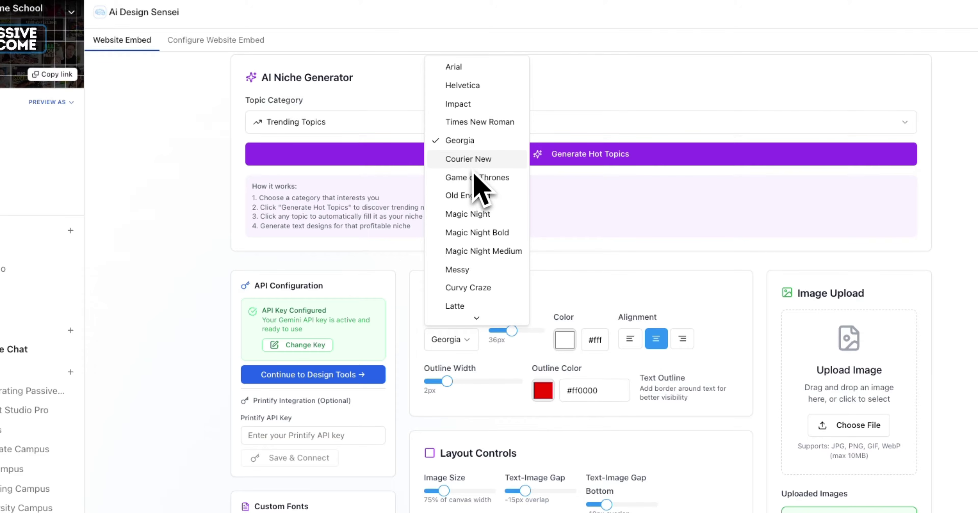
pyautogui.click(471, 180)
pyautogui.scroll(-10, 600, 367)
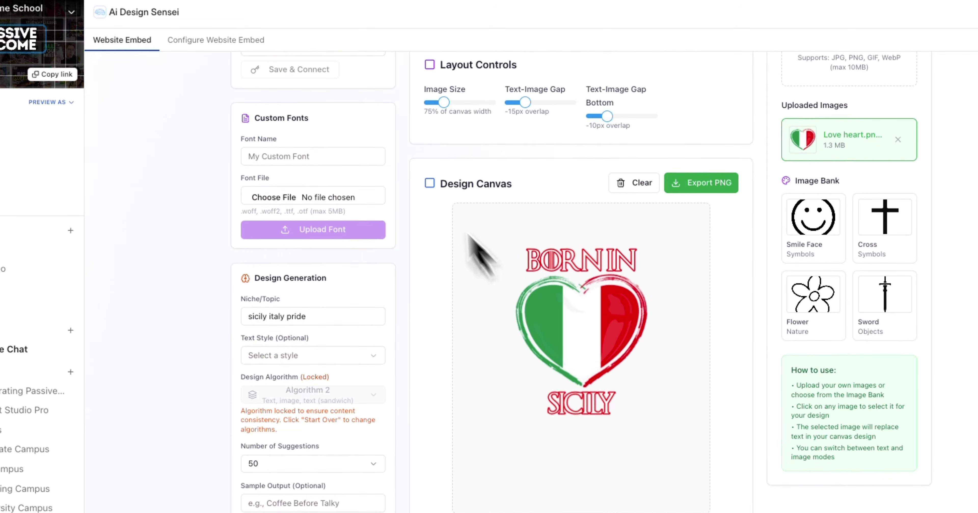
pyautogui.scroll(3, 463, 216)
pyautogui.click(452, 70)
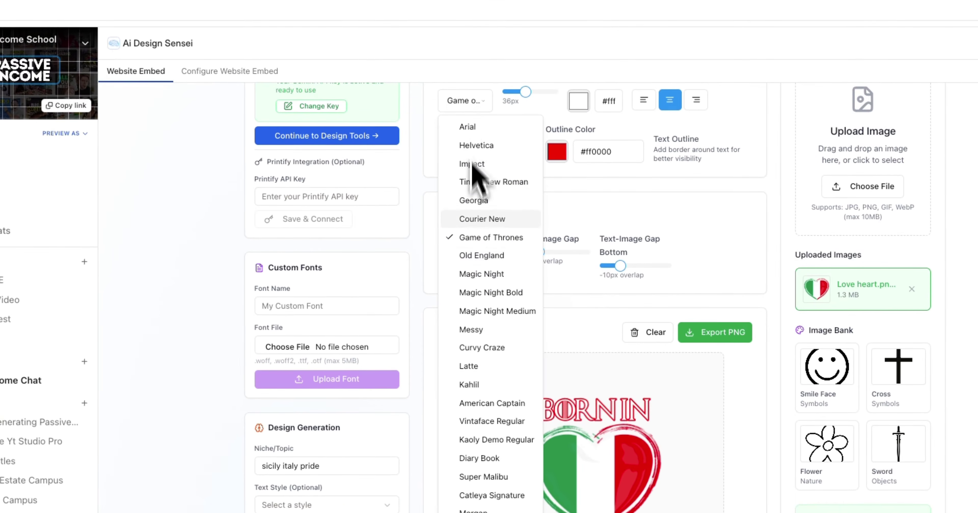
pyautogui.click(477, 202)
# Set the design text's font family to Super Malibu and check the lettering around the heart.
pyautogui.click(467, 102)
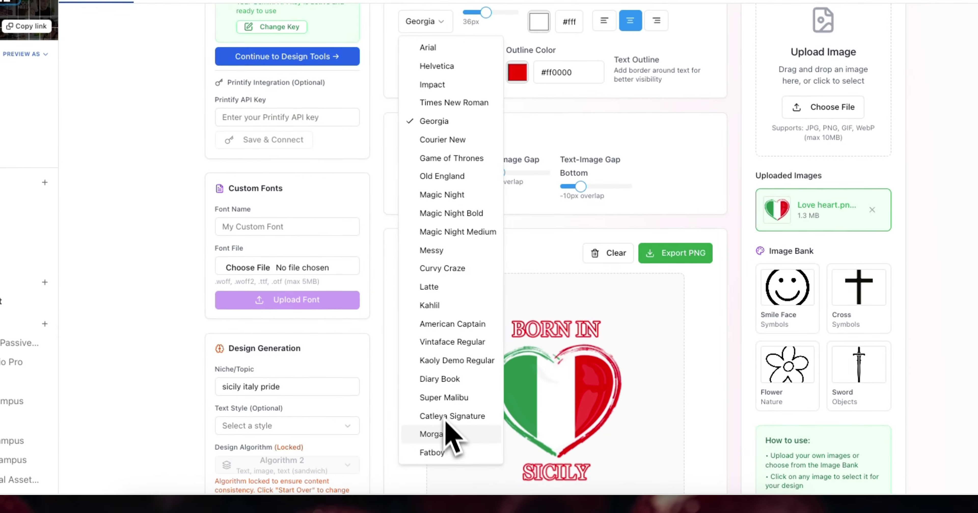
pyautogui.click(443, 396)
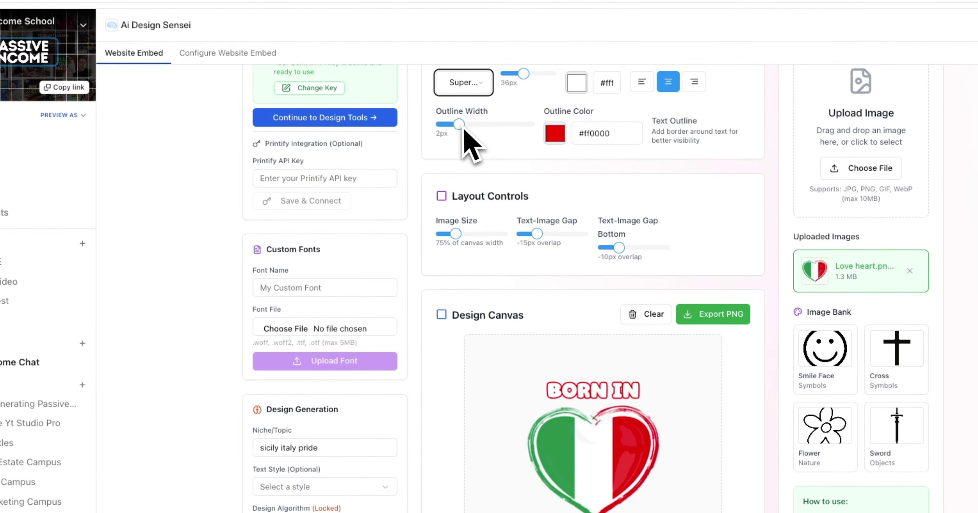
pyautogui.scroll(1, 486, 150)
pyautogui.scroll(-3, 509, 153)
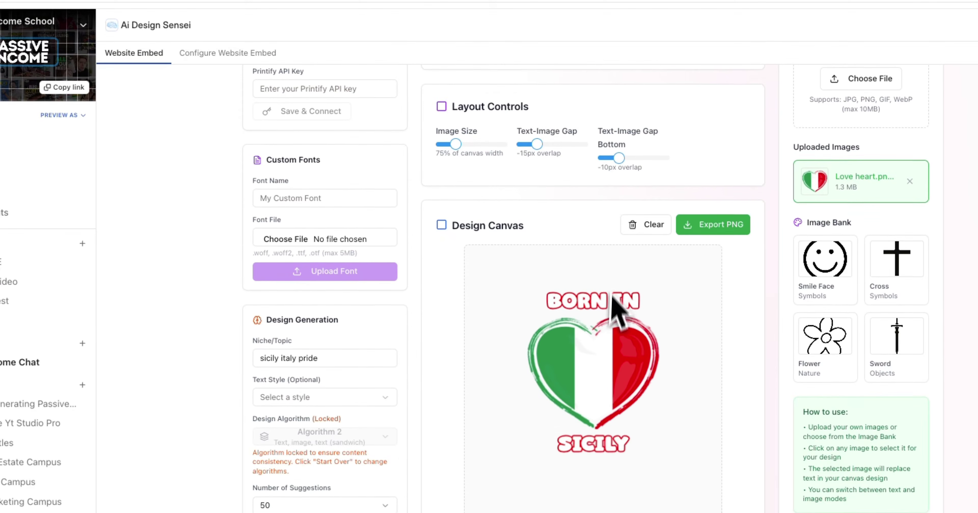
# Increase the design text's font size to 49 px and check it against the heart image.
pyautogui.scroll(6, 608, 330)
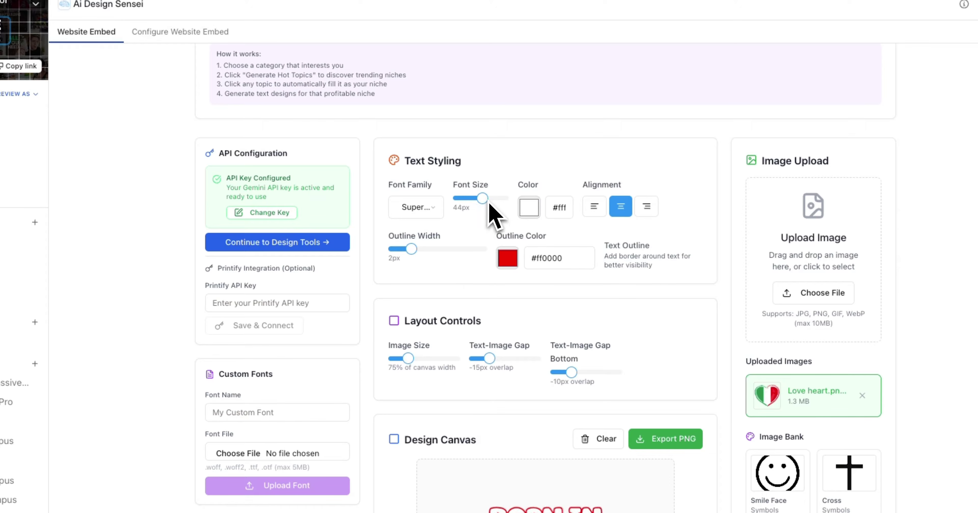
pyautogui.scroll(-7, 512, 246)
pyautogui.scroll(4, 486, 144)
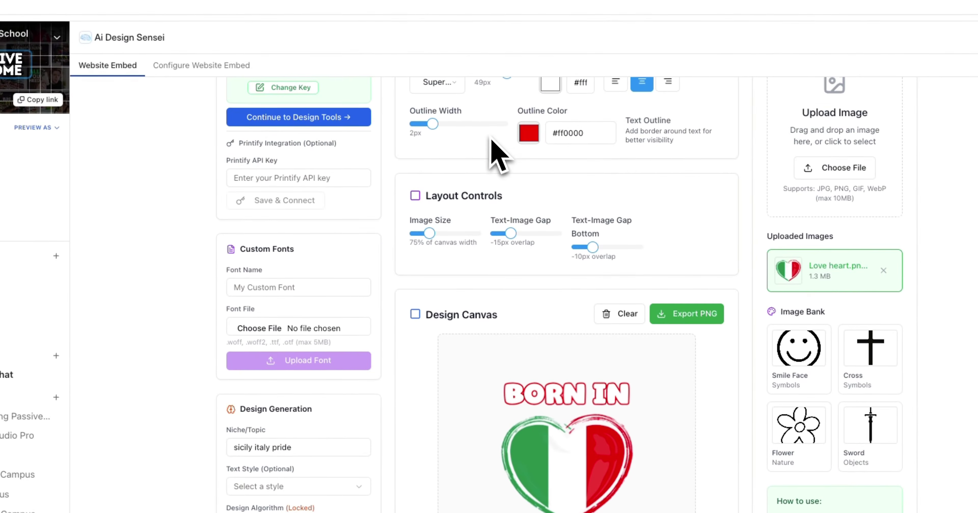
pyautogui.scroll(-3, 529, 228)
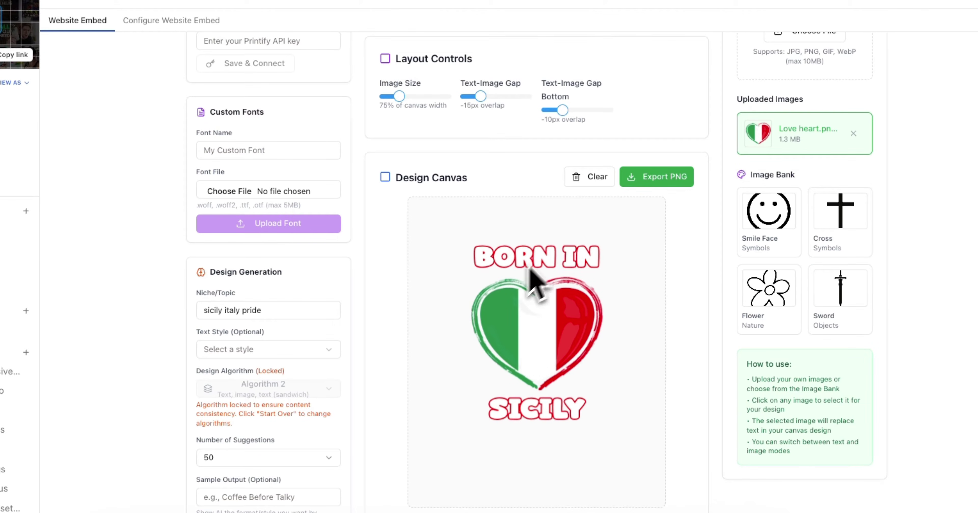
# Set the design text's font size to 60 px and check the lettering's width on the canvas.
pyautogui.scroll(6, 611, 323)
pyautogui.moveTo(478, 178); pyautogui.dragTo(487, 179)
pyautogui.scroll(-3, 495, 262)
pyautogui.scroll(-7, 494, 253)
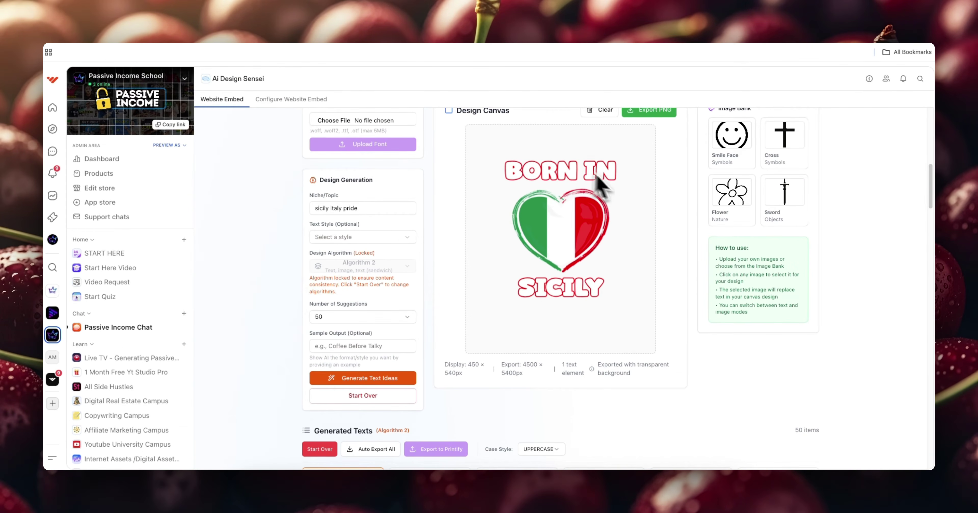
pyautogui.scroll(3, 672, 209)
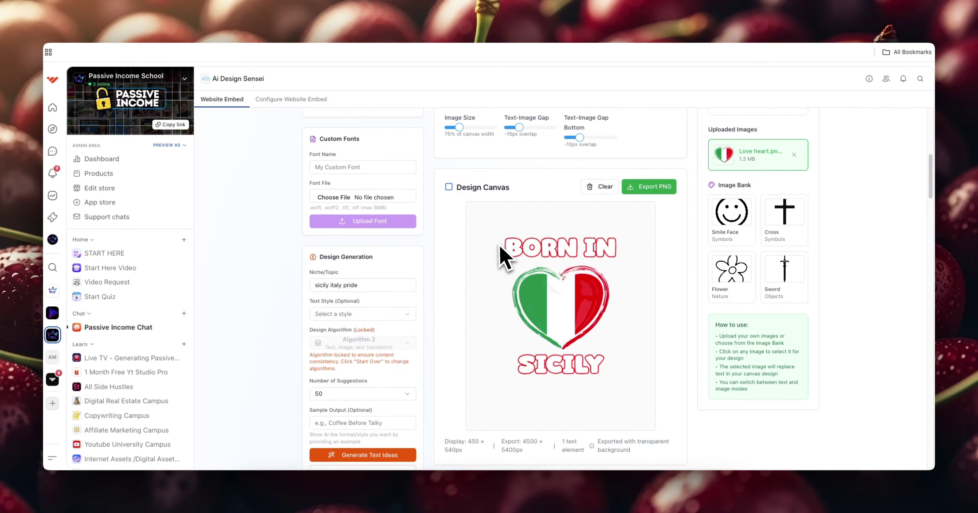
pyautogui.scroll(2, 505, 259)
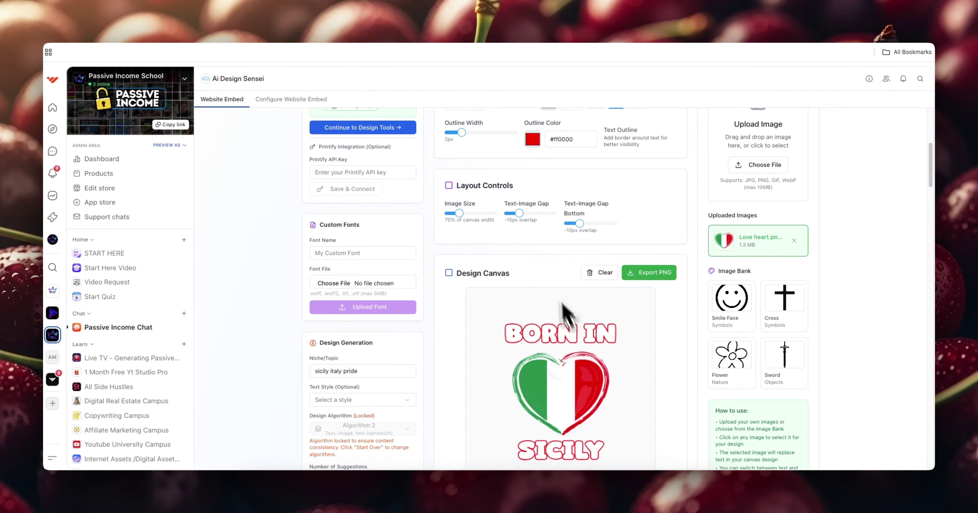
pyautogui.scroll(1, 566, 315)
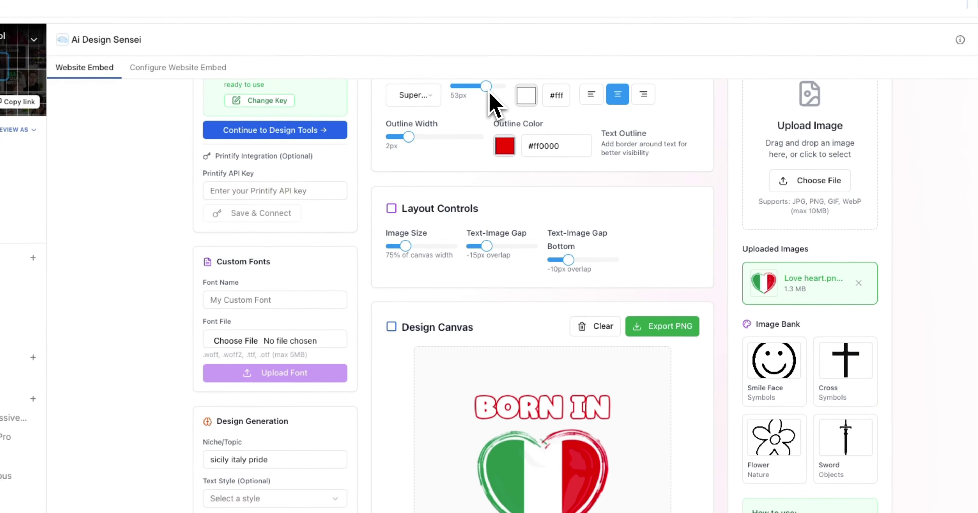
pyautogui.moveTo(490, 93); pyautogui.dragTo(494, 93)
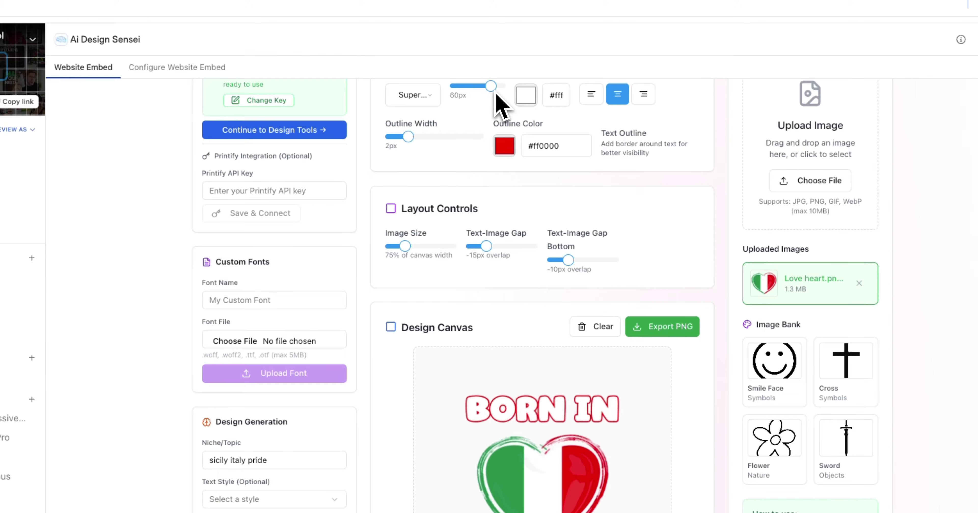
pyautogui.scroll(-8, 572, 317)
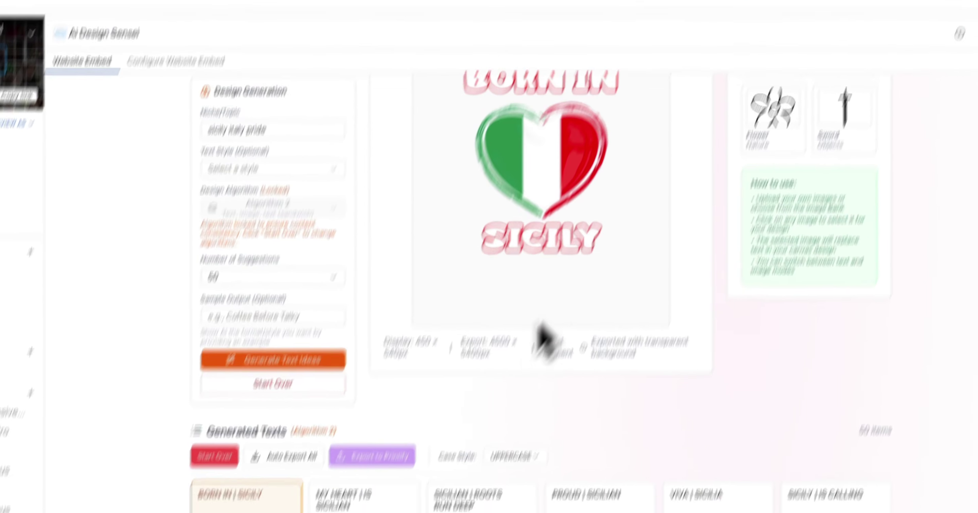
pyautogui.scroll(6, 490, 398)
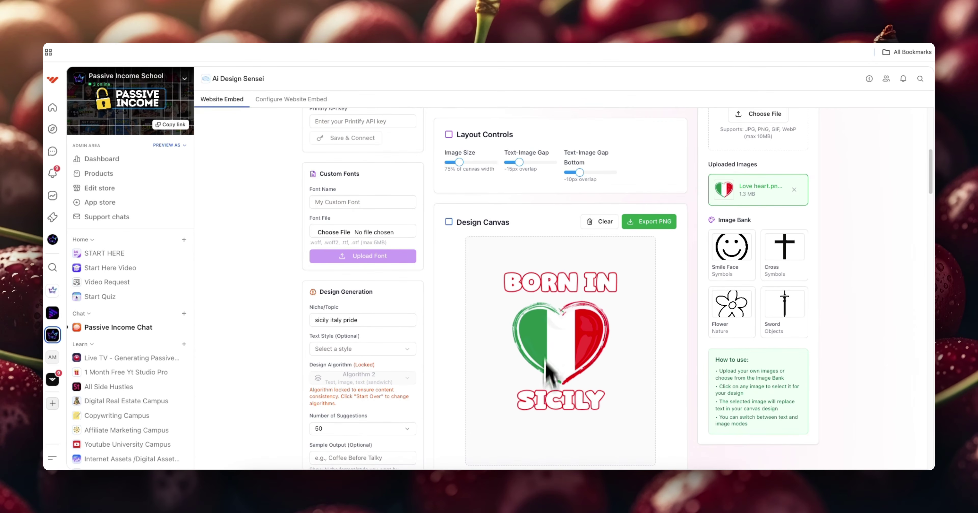
# Tighten the text-image gaps to a 25 px overlap above the heart and a 15 px overlap below it.
pyautogui.scroll(1, 557, 284)
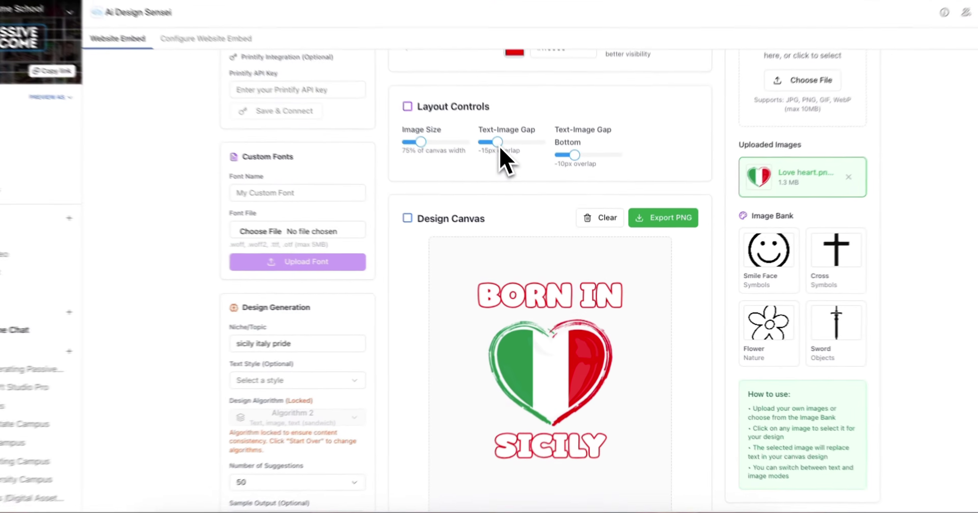
pyautogui.moveTo(521, 182); pyautogui.dragTo(518, 188)
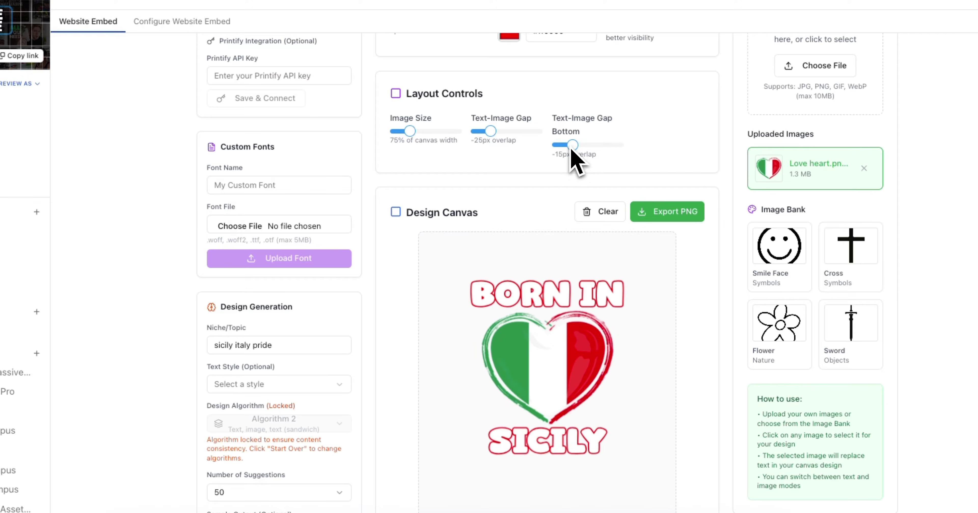
pyautogui.moveTo(572, 148); pyautogui.dragTo(571, 149)
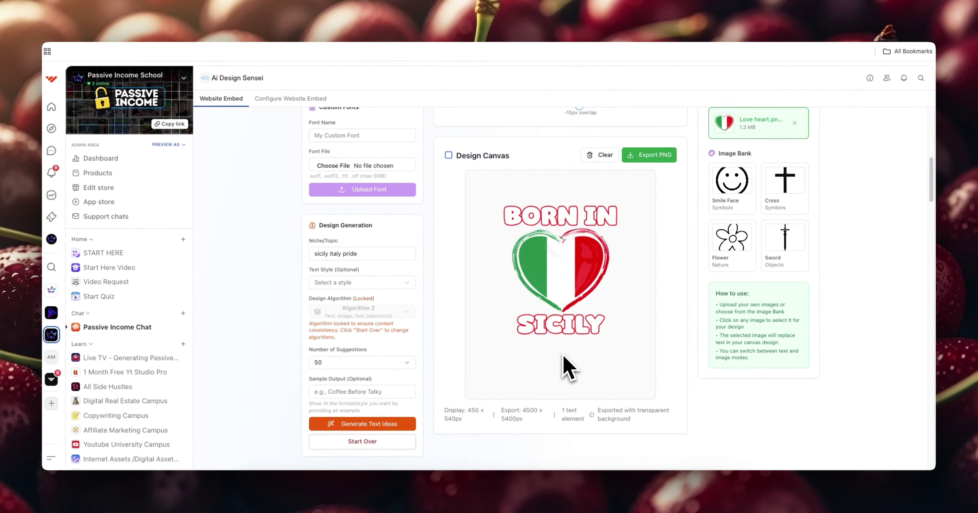
# Apply the generated text "SICILIAN | BLOOD" to the canvas and check how it fits around the heart.
pyautogui.scroll(-10, 554, 356)
pyautogui.scroll(1, 561, 349)
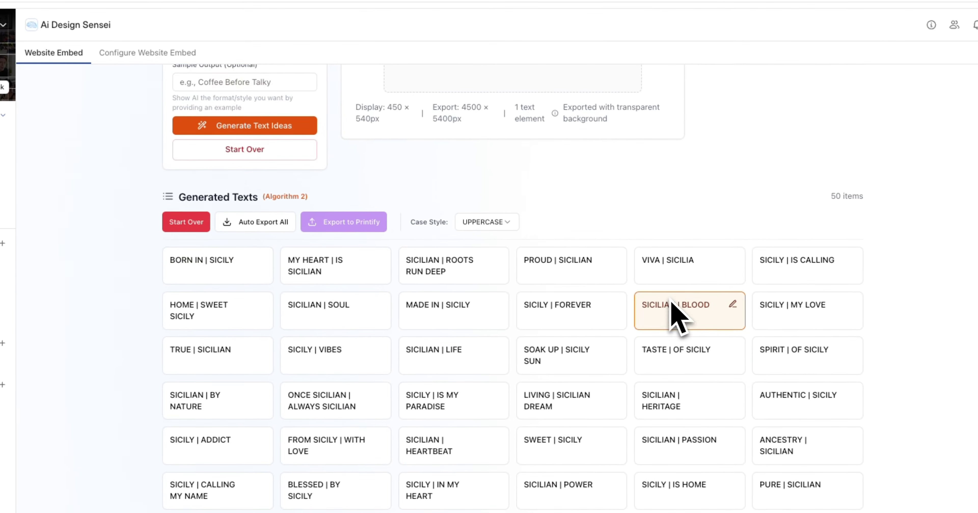
pyautogui.click(671, 302)
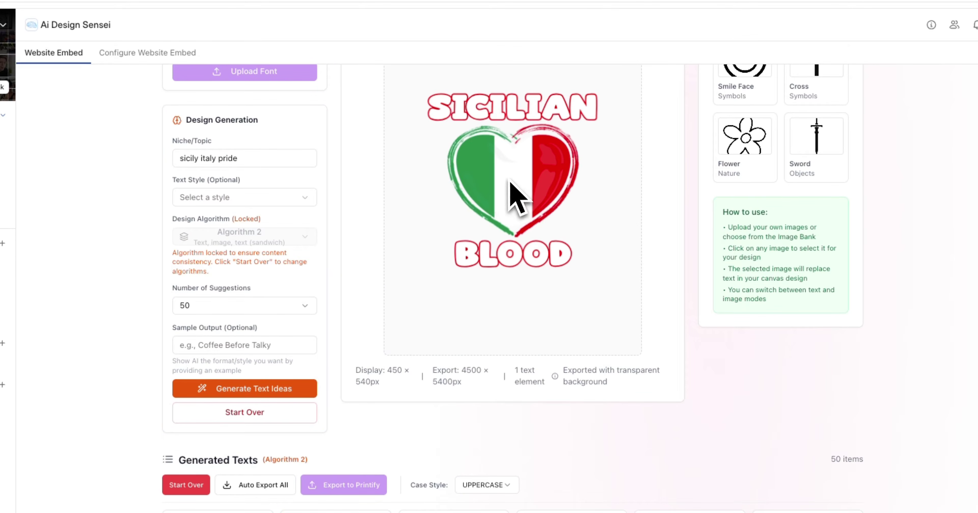
pyautogui.scroll(-5, 622, 353)
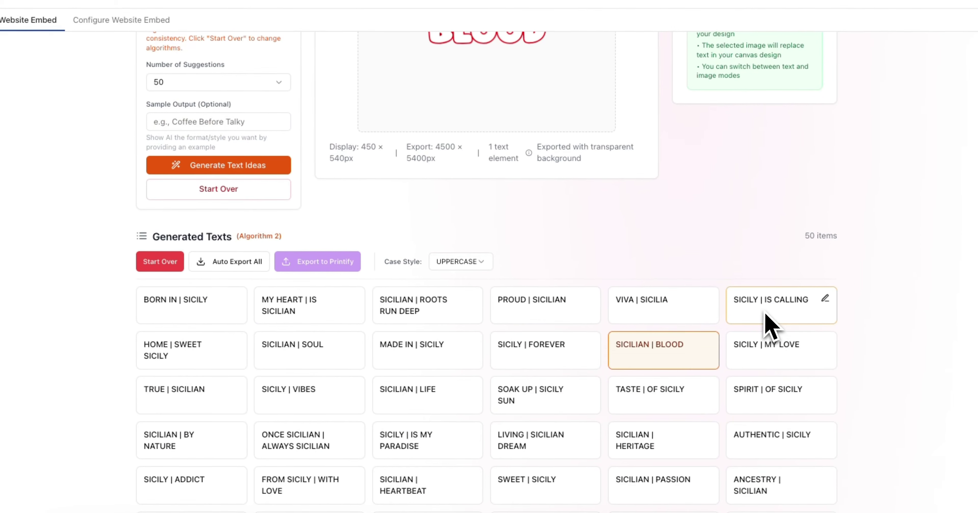
pyautogui.scroll(9, 670, 323)
pyautogui.scroll(-7, 554, 243)
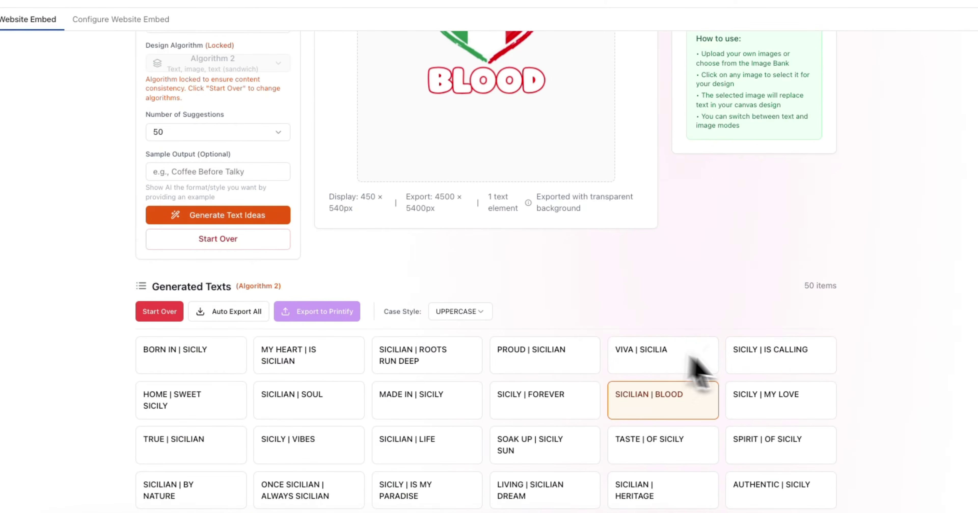
# Try the generated text "SICILY | IS CALLING" on the canvas, and apply "ANCESTRY | SICILIAN" in its place.
pyautogui.click(764, 367)
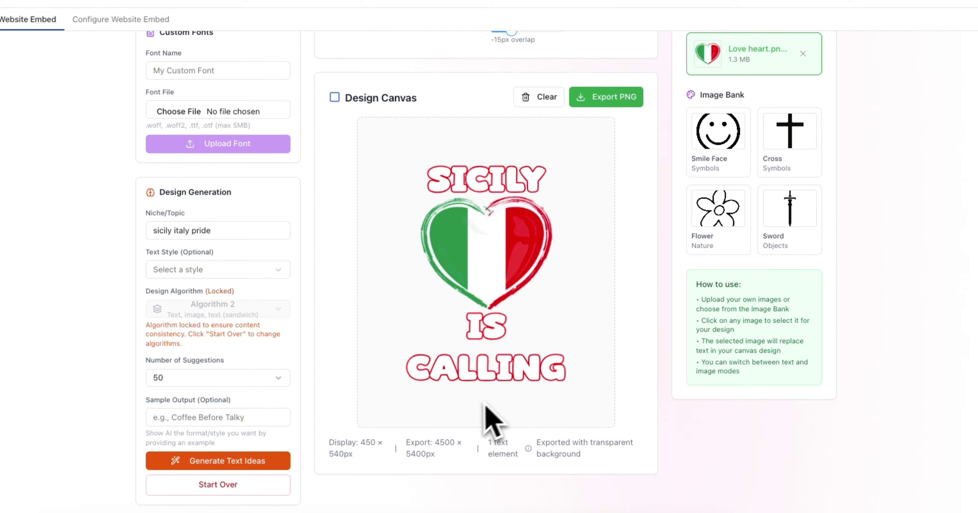
pyautogui.scroll(-10, 485, 415)
pyautogui.click(744, 361)
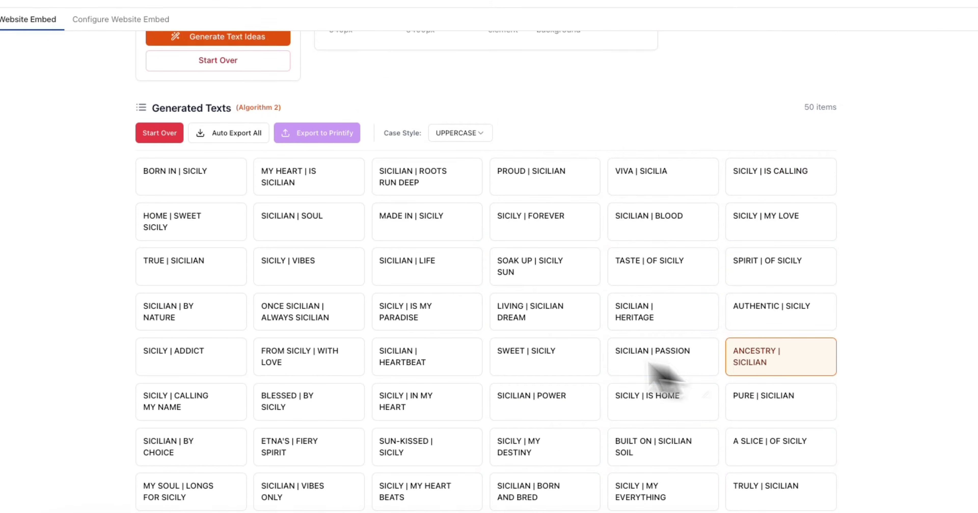
pyautogui.scroll(-10, 535, 319)
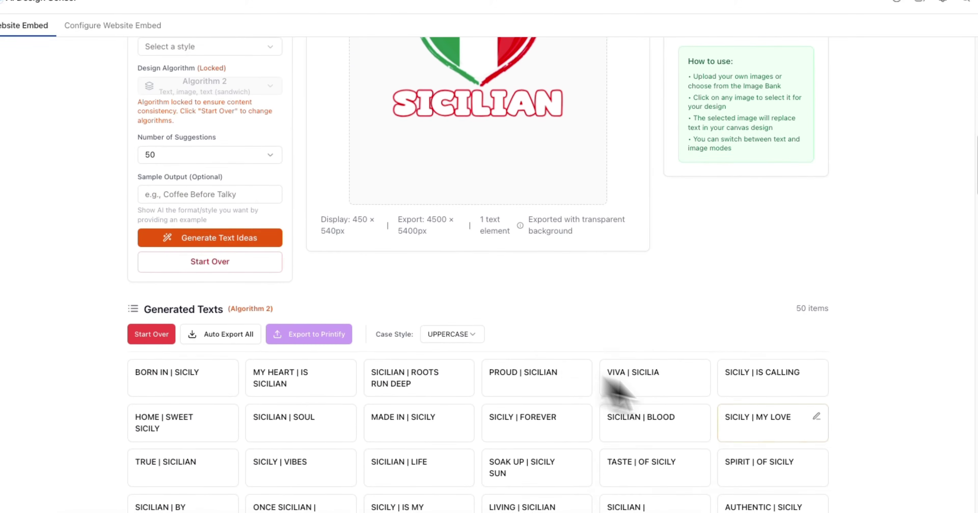
# Edit the generated text "ANCESTRY | SICILIAN" to "ANCESTRY: | SICILIAN" and check it on the design canvas.
pyautogui.click(810, 431)
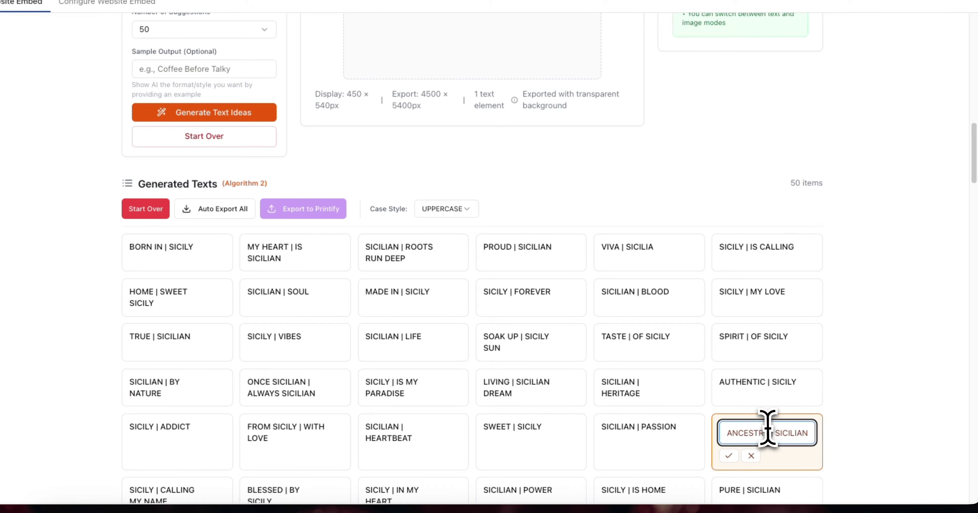
pyautogui.scroll(-5, 770, 433)
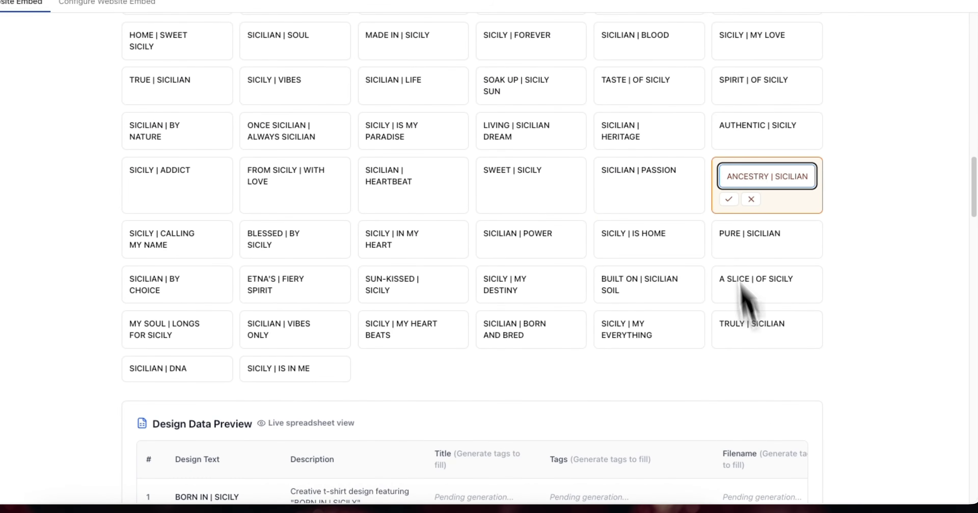
pyautogui.click(768, 176)
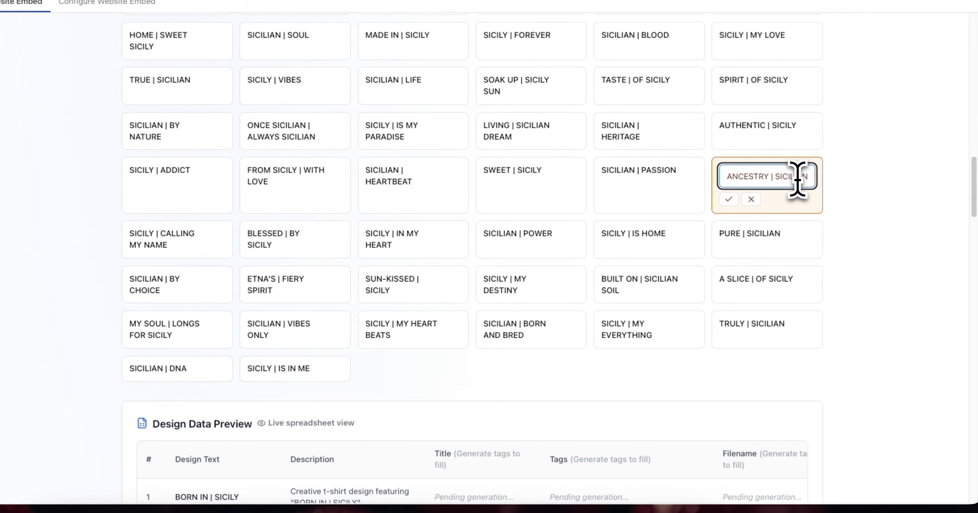
pyautogui.click(728, 199)
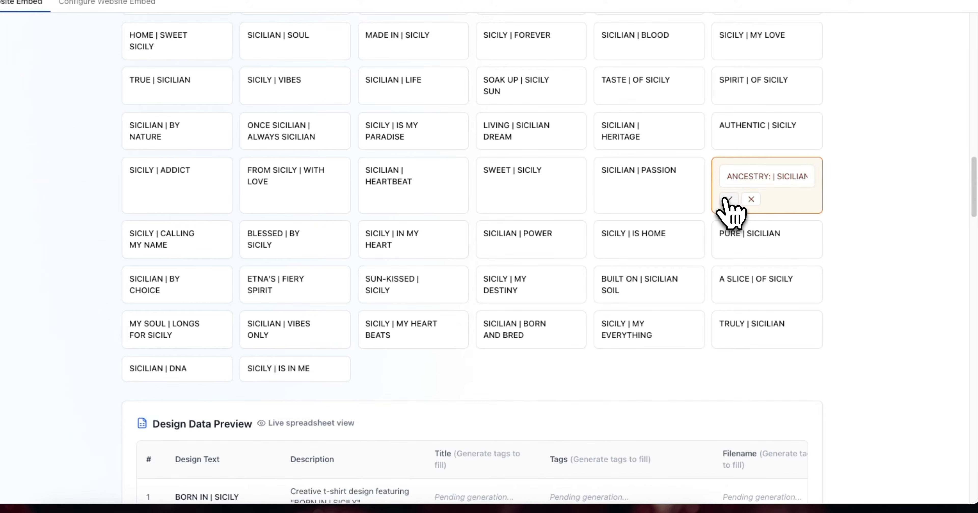
pyautogui.scroll(10, 333, 193)
pyautogui.scroll(5, 400, 218)
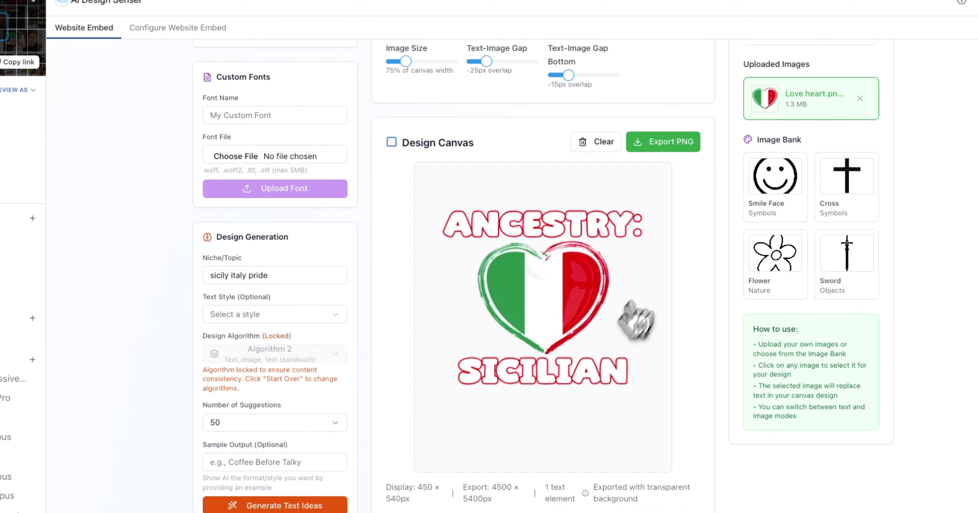
# Apply the generated text "SICILIAN | POWER" to the canvas and check its fit around the heart.
pyautogui.scroll(-1, 615, 361)
pyautogui.scroll(-10, 589, 314)
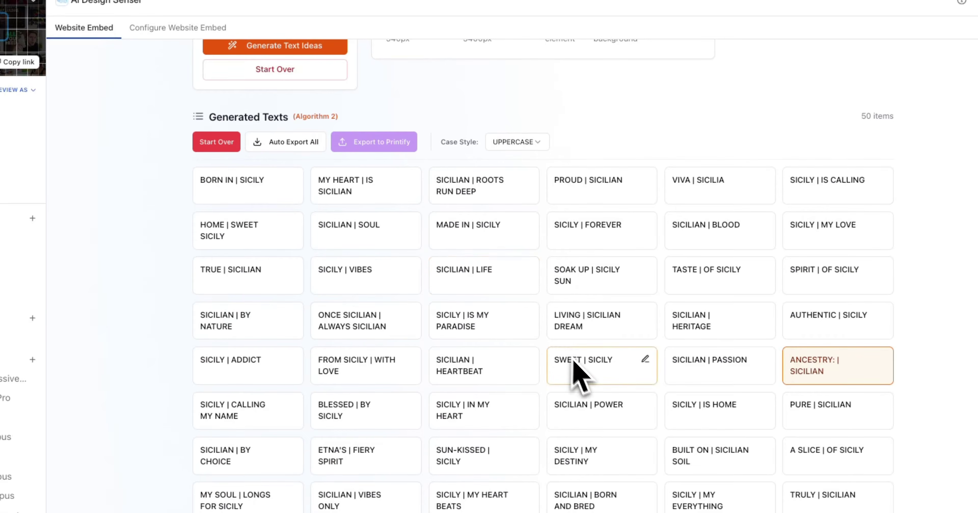
pyautogui.click(587, 409)
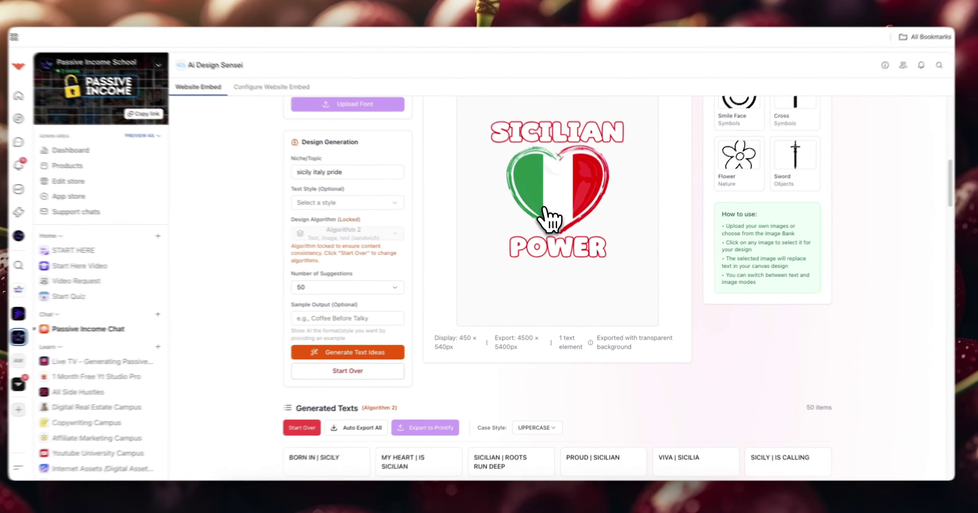
pyautogui.scroll(3, 668, 303)
pyautogui.scroll(-2, 687, 405)
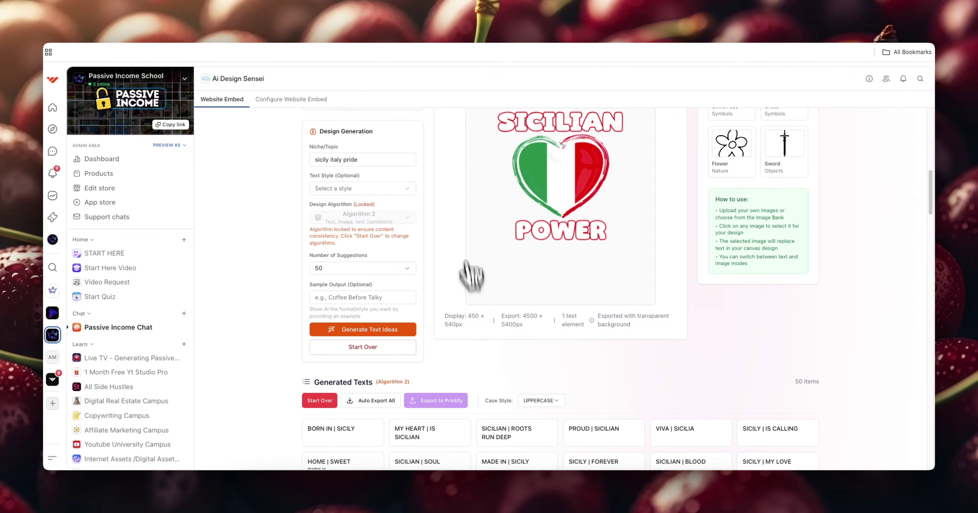
pyautogui.scroll(-4, 526, 260)
pyautogui.scroll(4, 605, 280)
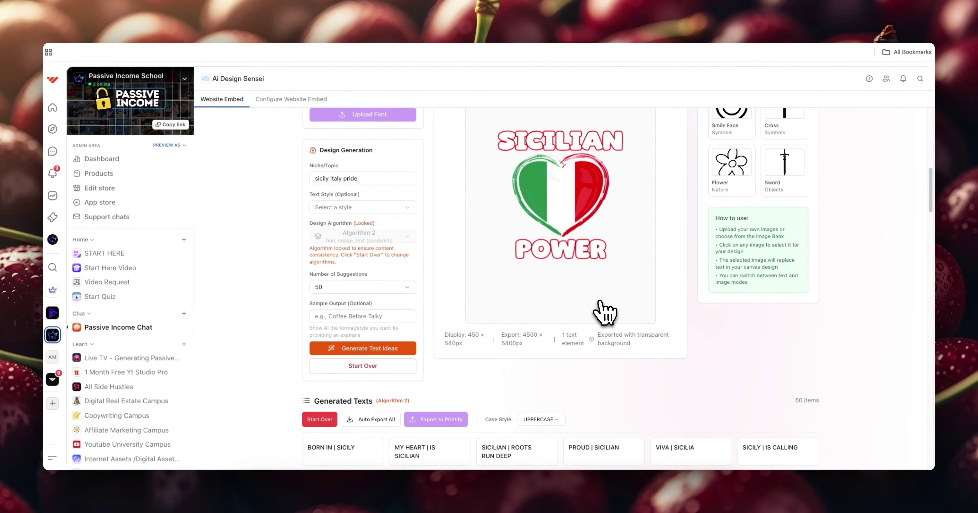
pyautogui.scroll(3, 604, 310)
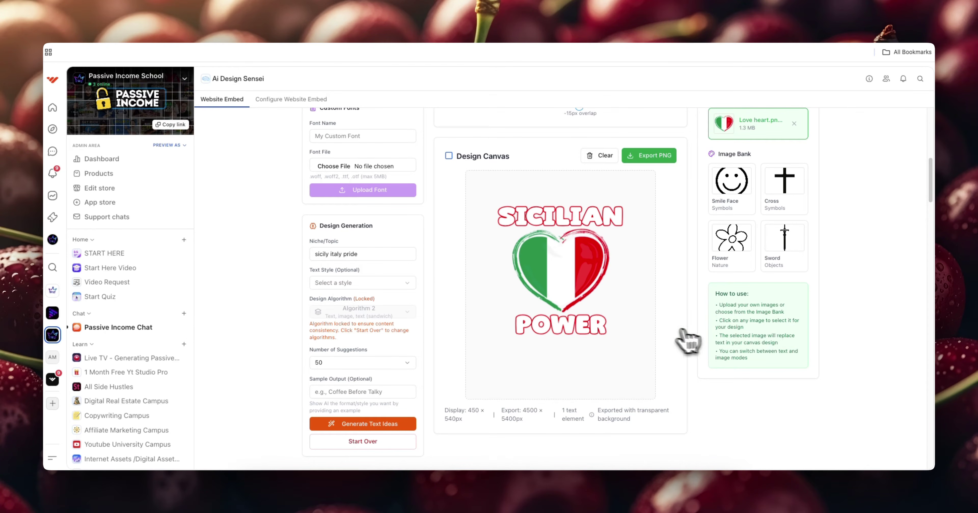
# Configure the tag generation for 3 tags per design, High (creative) diversity and Short-tail (1-2 words) tag type.
pyautogui.scroll(-3, 510, 395)
pyautogui.scroll(-10, 510, 397)
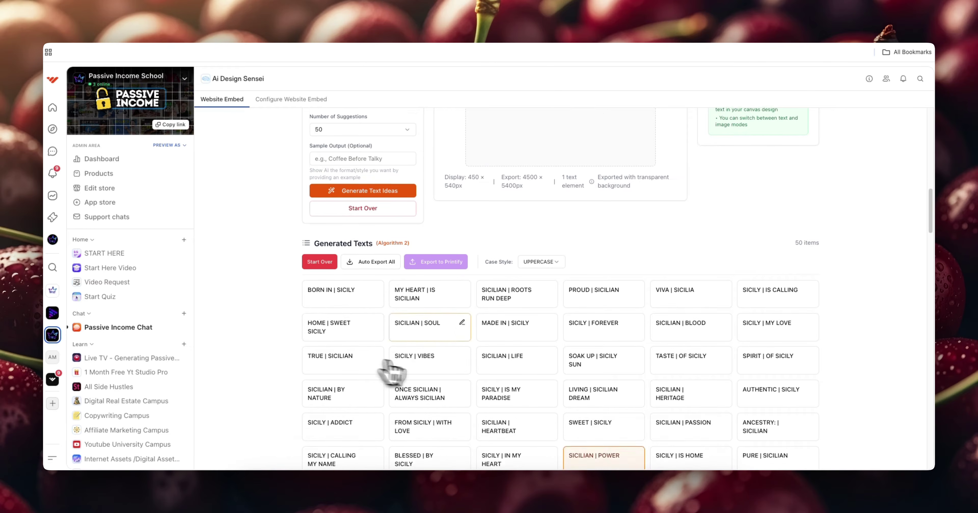
pyautogui.scroll(-20, 432, 376)
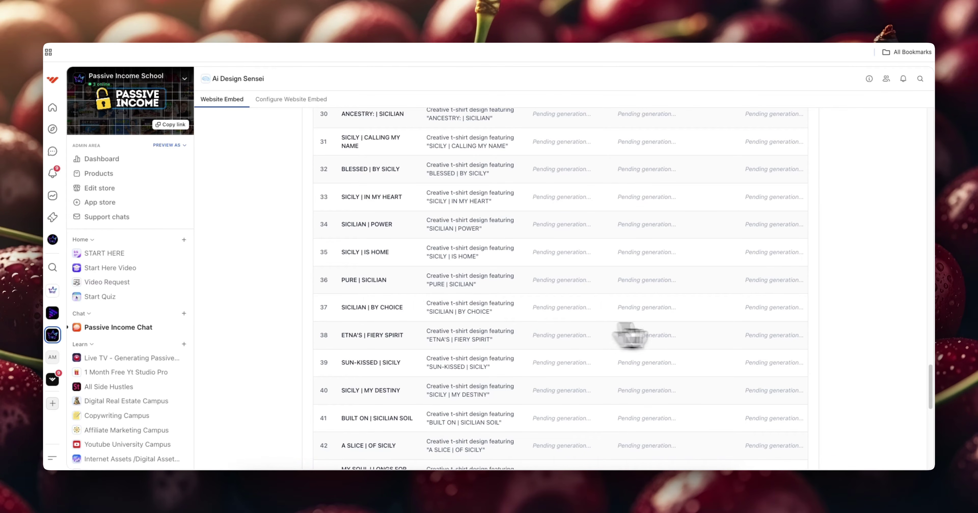
pyautogui.scroll(-10, 393, 379)
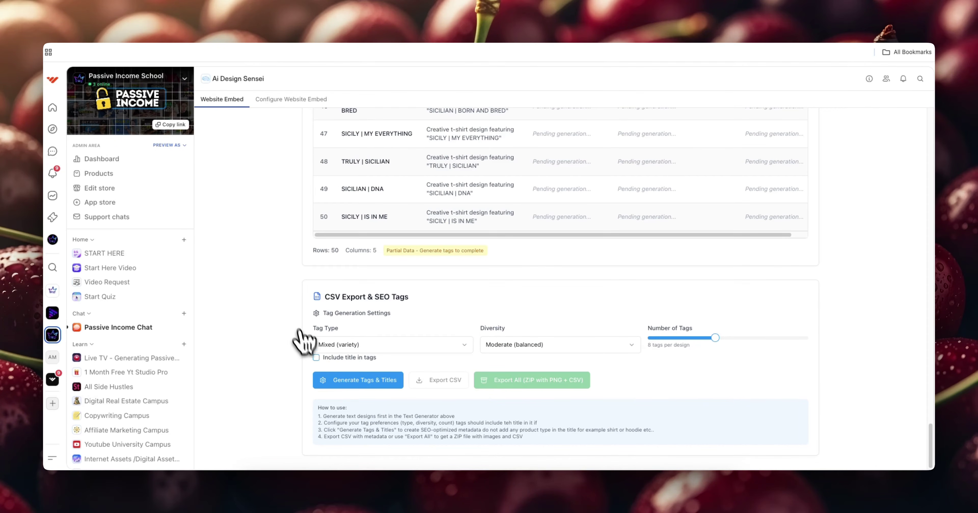
pyautogui.click(380, 346)
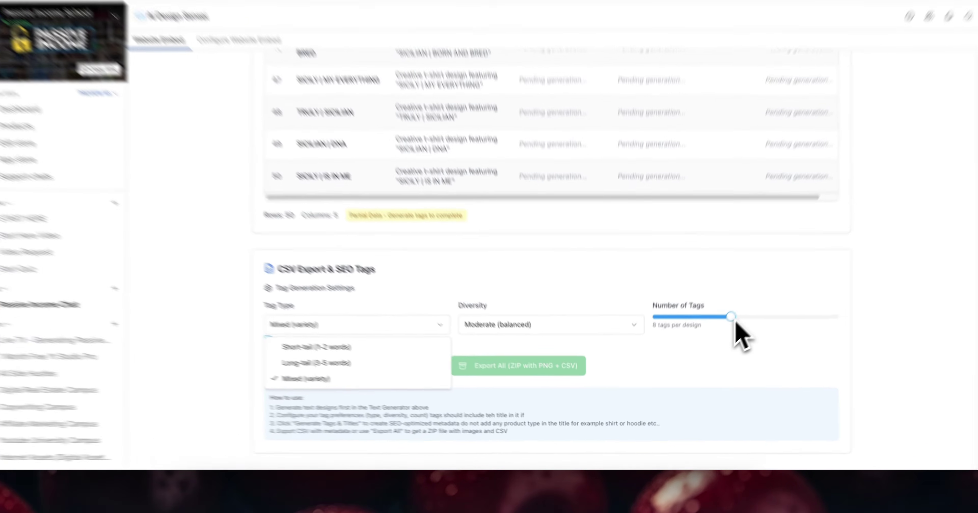
pyautogui.click(605, 342)
pyautogui.moveTo(750, 291); pyautogui.dragTo(609, 305)
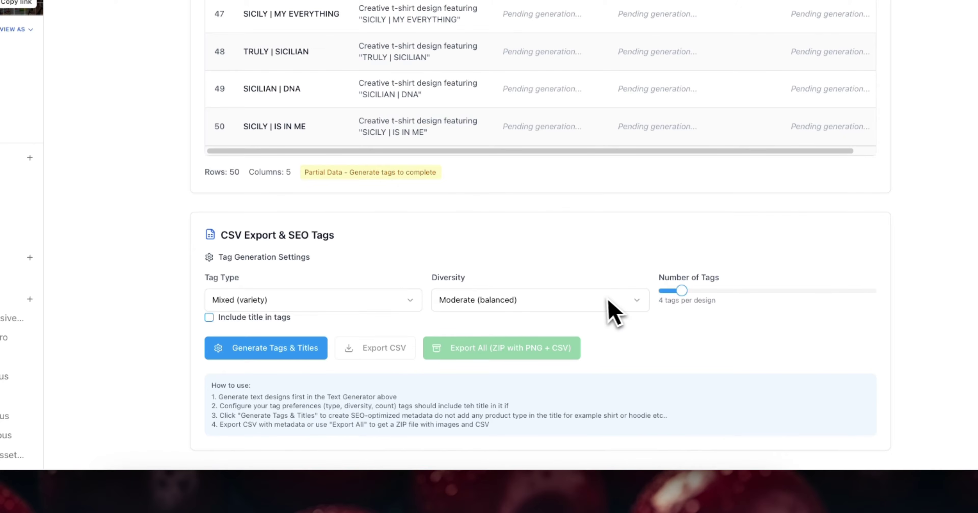
pyautogui.click(483, 300)
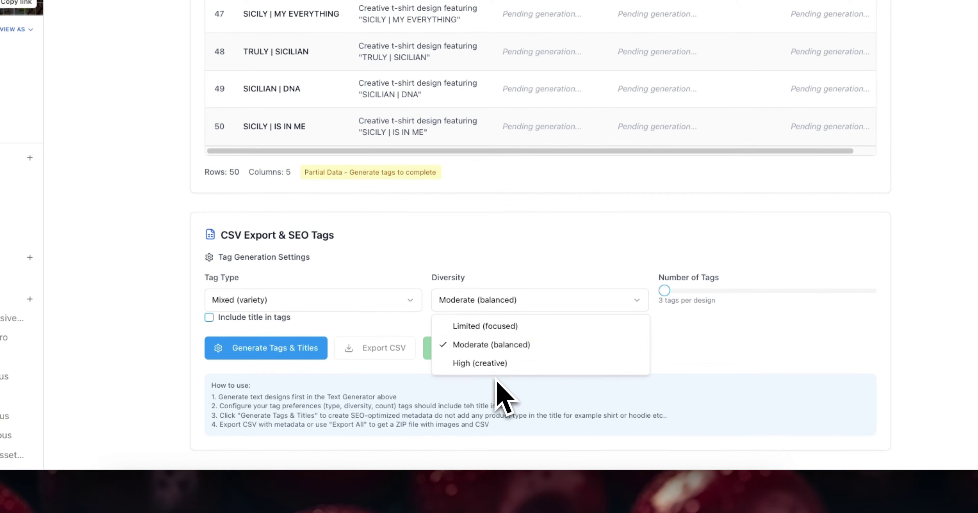
pyautogui.click(457, 362)
pyautogui.click(280, 300)
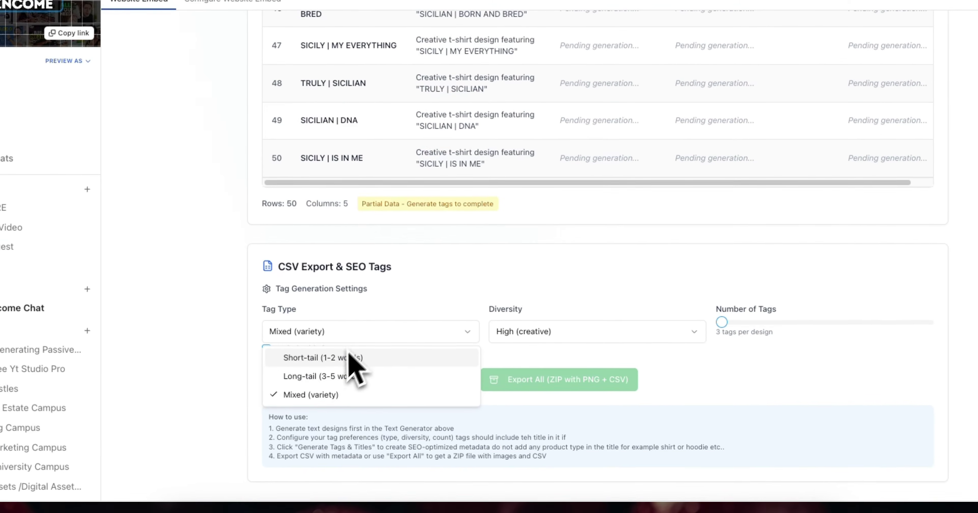
pyautogui.click(322, 360)
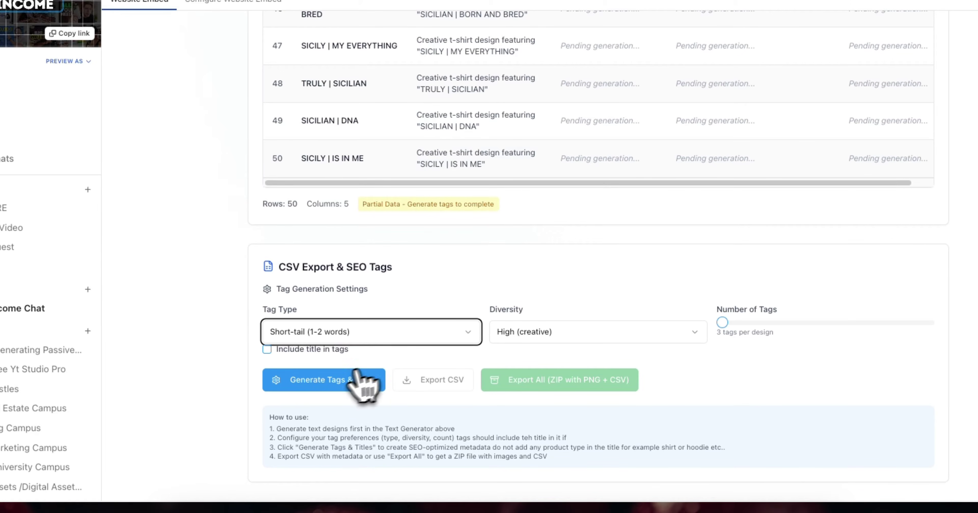
# Generate the tags and titles for all designs and review them in the design data preview.
pyautogui.click(318, 383)
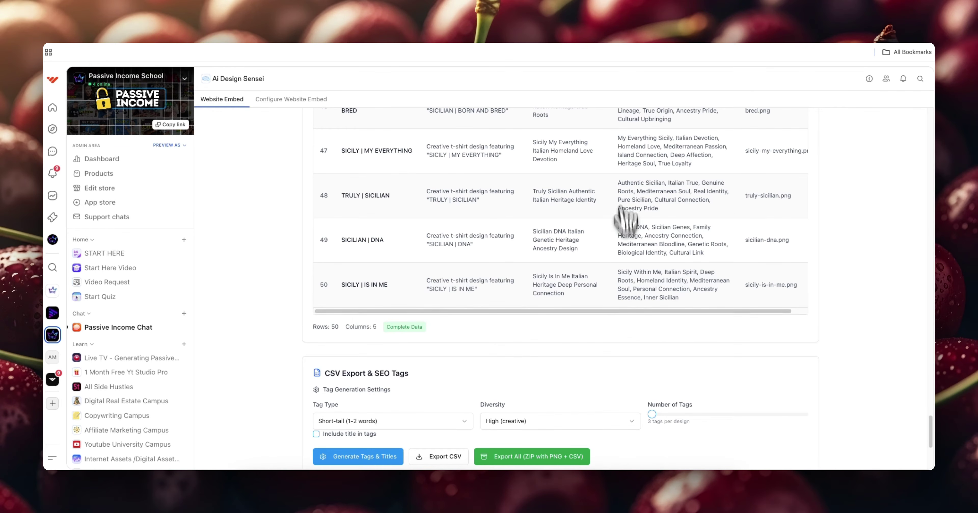
pyautogui.scroll(-5, 615, 304)
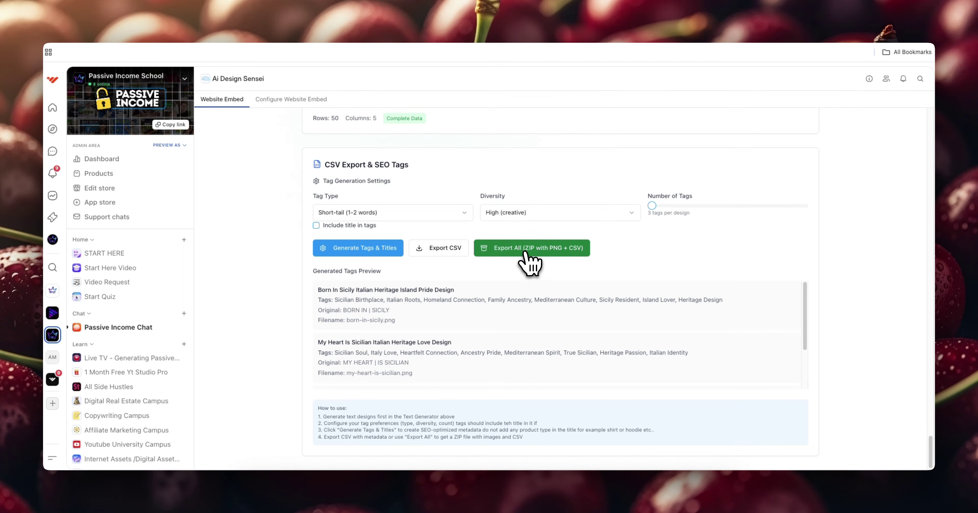
pyautogui.scroll(15, 695, 286)
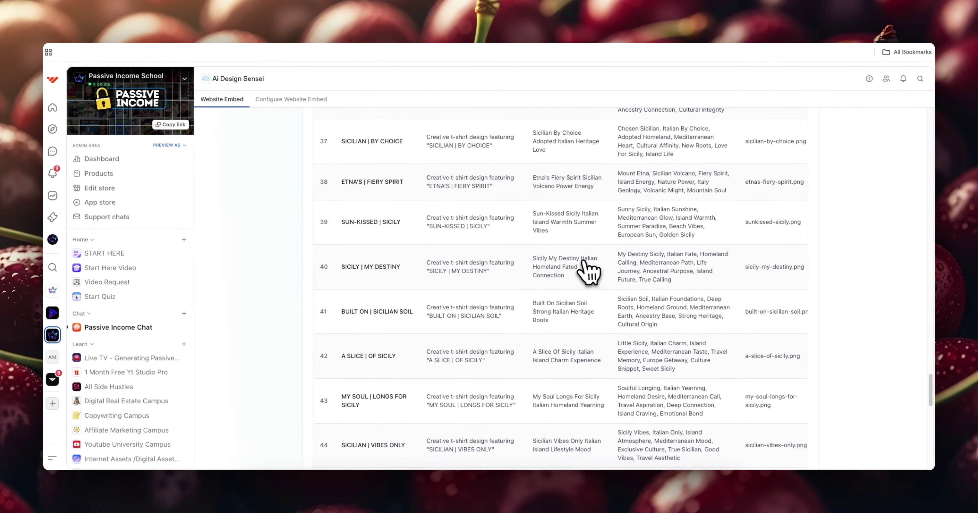
pyautogui.scroll(6, 588, 271)
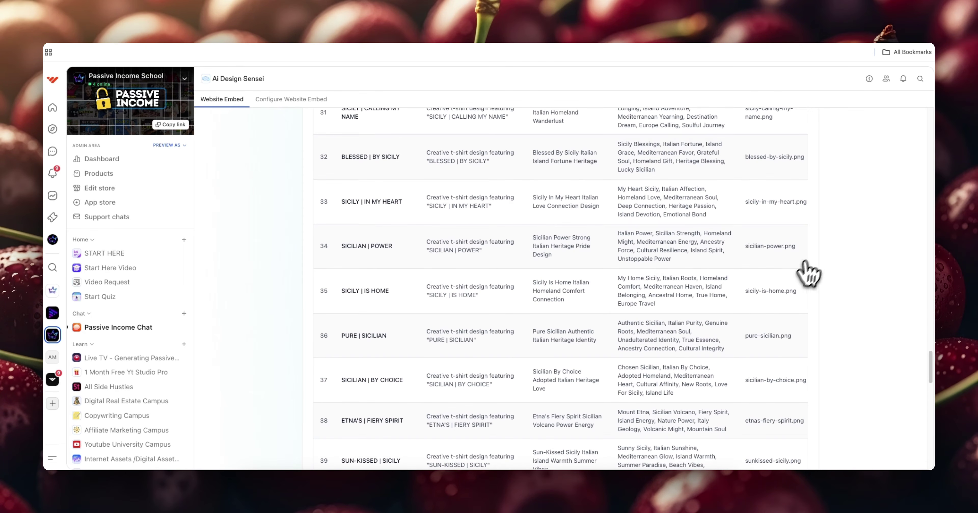
pyautogui.scroll(8, 742, 304)
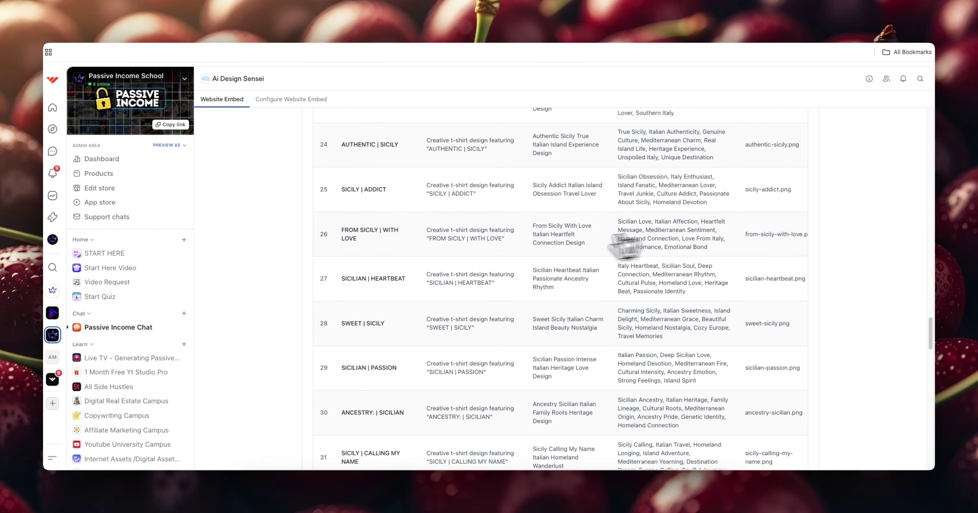
pyautogui.scroll(-20, 626, 245)
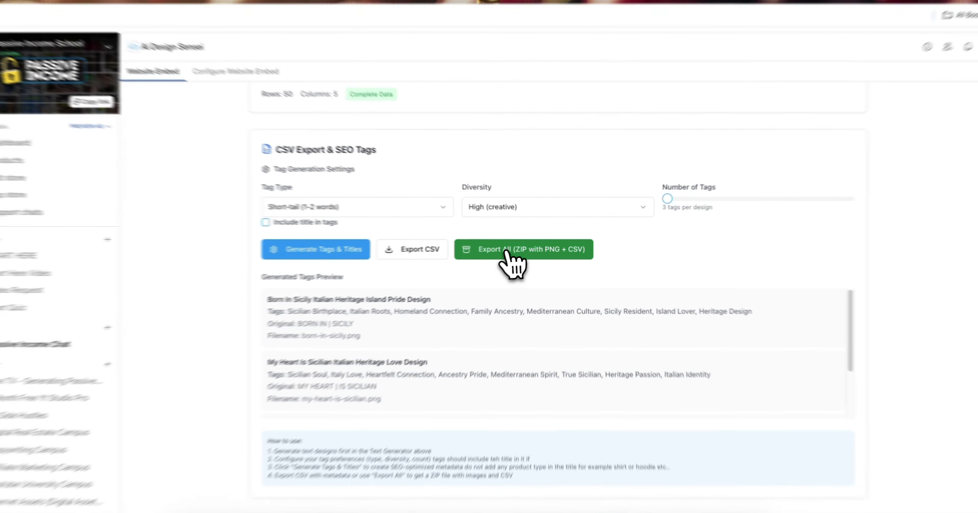
# Export all designs as a ZIP with PNG + CSV and browse the exported images folder.
pyautogui.click(506, 251)
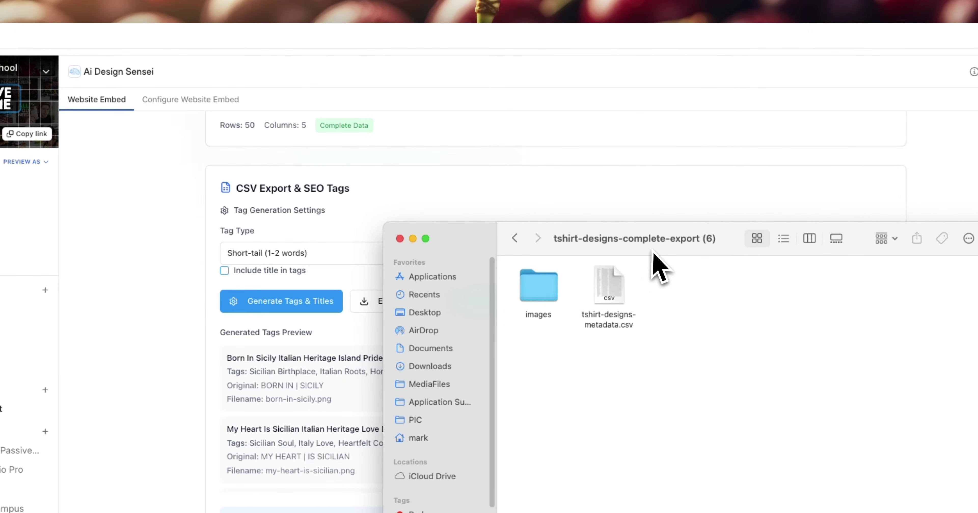
pyautogui.moveTo(632, 215); pyautogui.dragTo(528, 166)
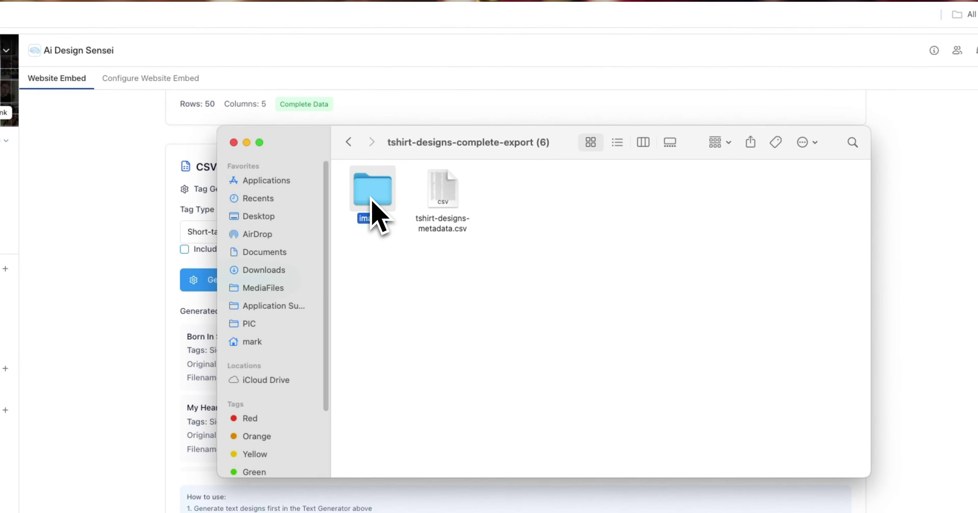
pyautogui.doubleClick(461, 183)
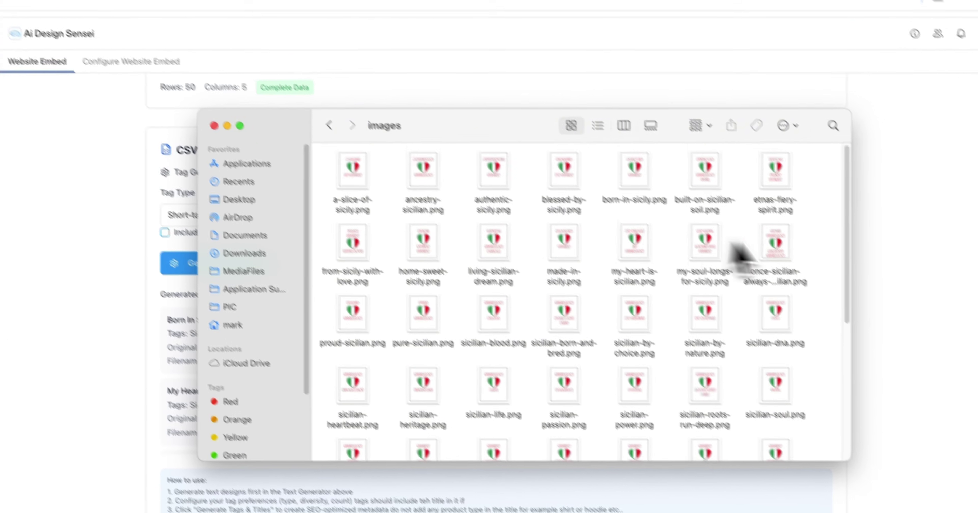
pyautogui.scroll(-5, 755, 265)
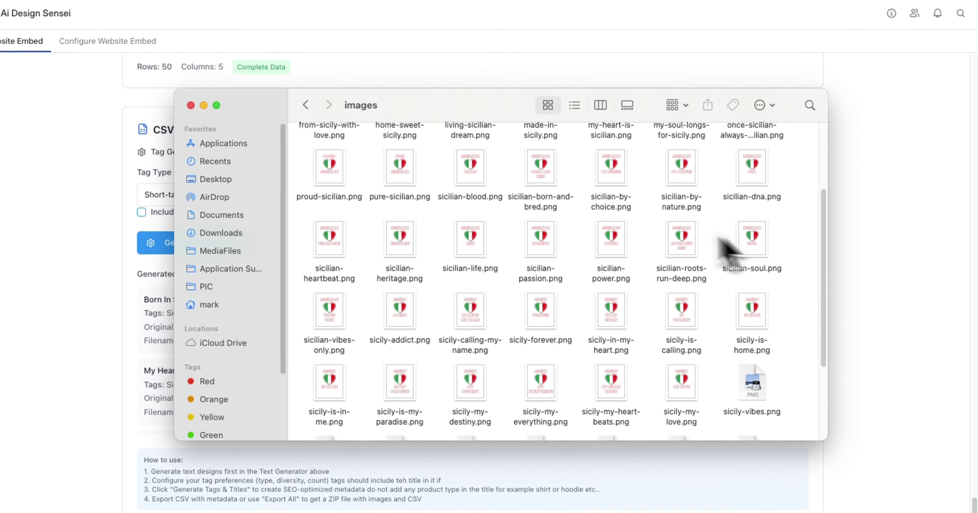
# Open the five exported designs from sicilian-heartbeat.png to sicilian-power.png in Preview, and view sicilian-heritage.png.
pyautogui.moveTo(642, 193); pyautogui.dragTo(332, 207)
pyautogui.press('space')
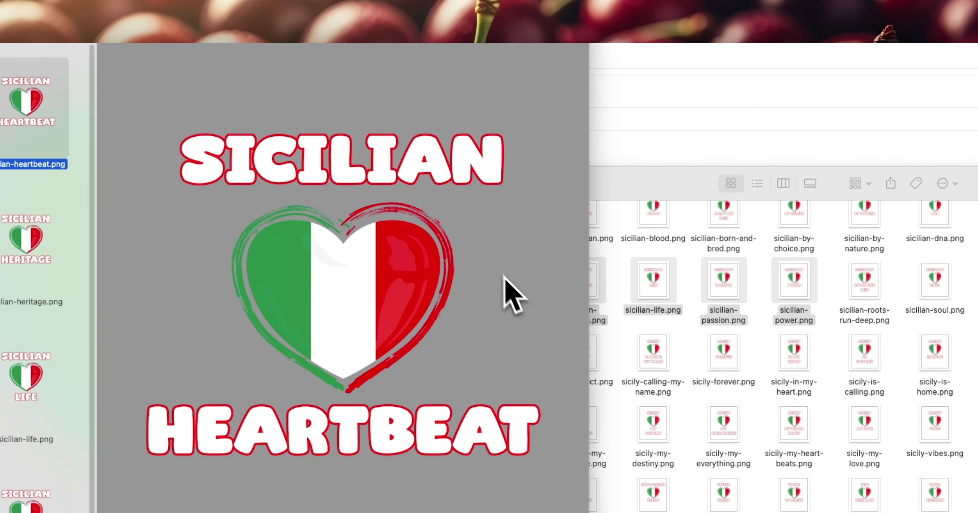
pyautogui.moveTo(225, 55); pyautogui.dragTo(567, 48)
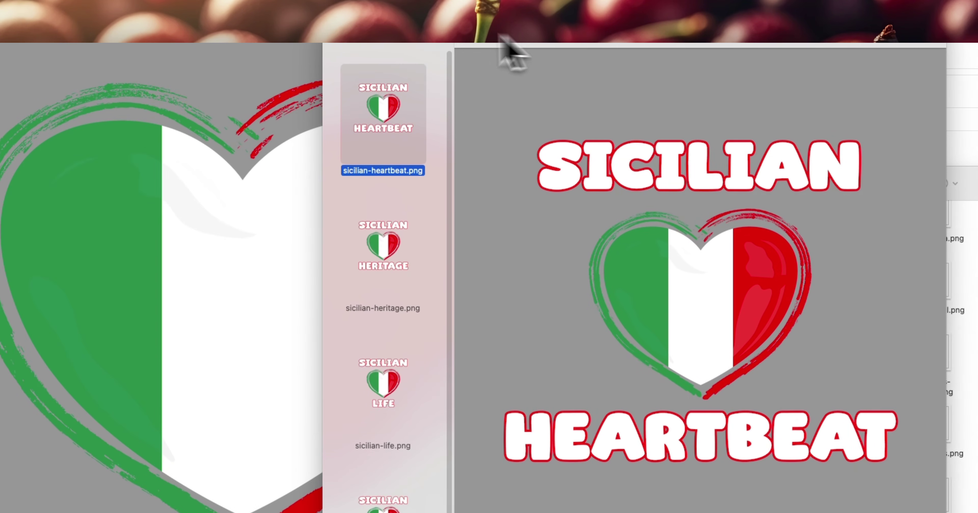
pyautogui.moveTo(332, 18); pyautogui.dragTo(461, 91)
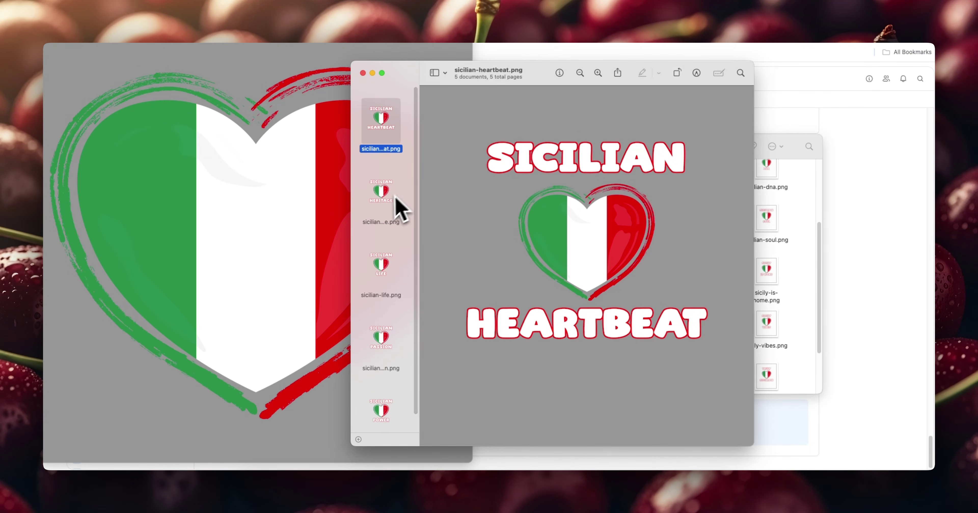
pyautogui.click(383, 196)
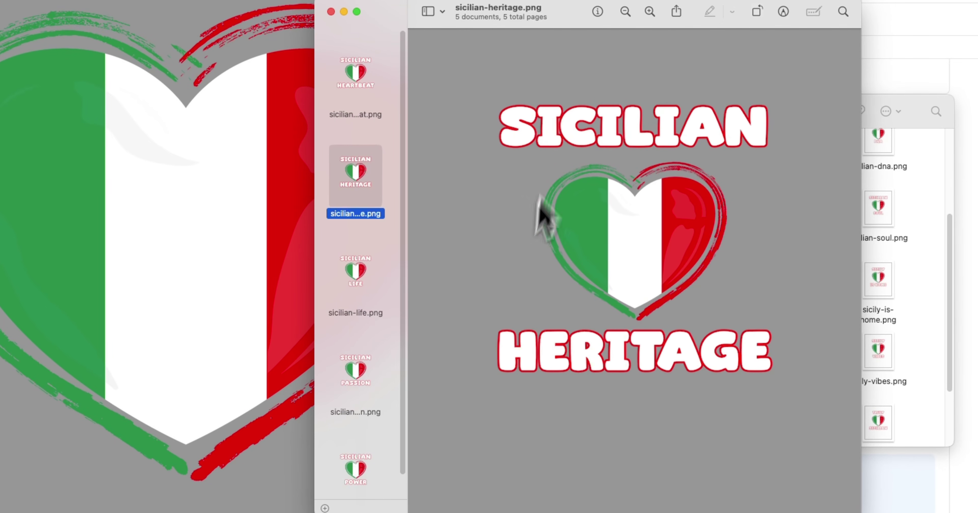
# View the exported Sicilian life, passion, power, heartbeat and heritage designs one after another, finishing on sicilian-passion.png.
pyautogui.click(345, 310)
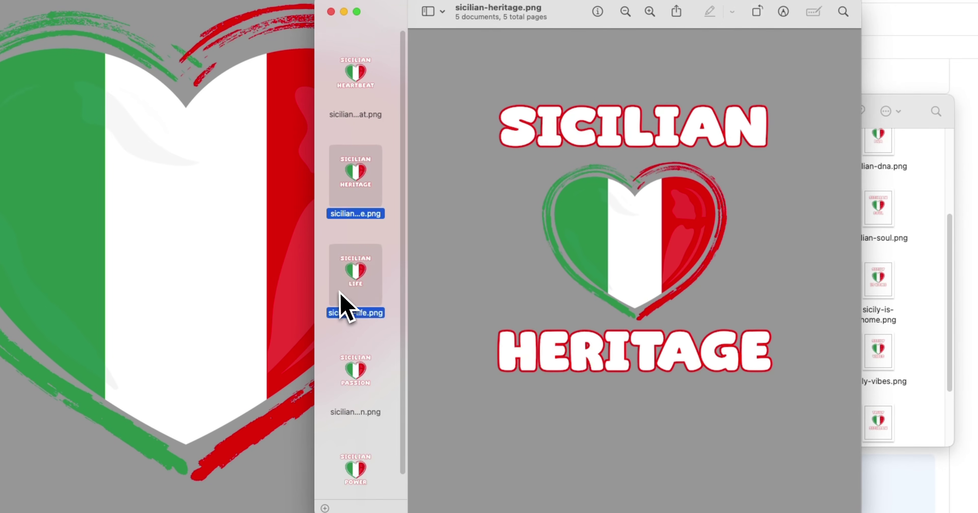
pyautogui.click(350, 410)
pyautogui.press('Down')
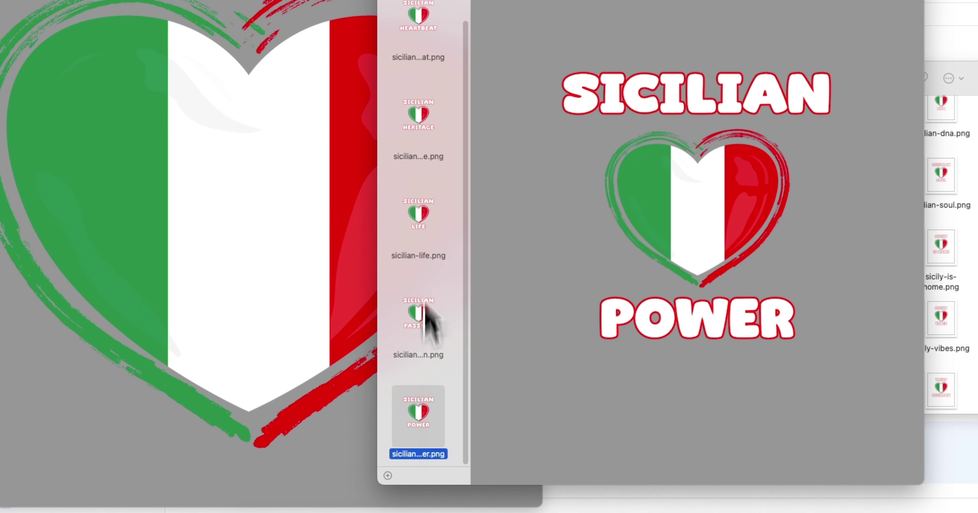
pyautogui.click(424, 213)
pyautogui.click(436, 88)
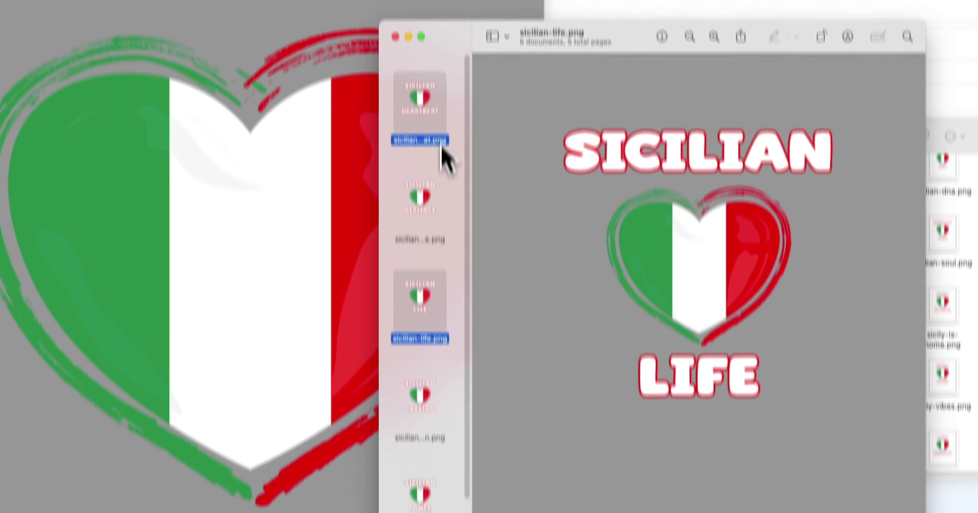
pyautogui.click(423, 131)
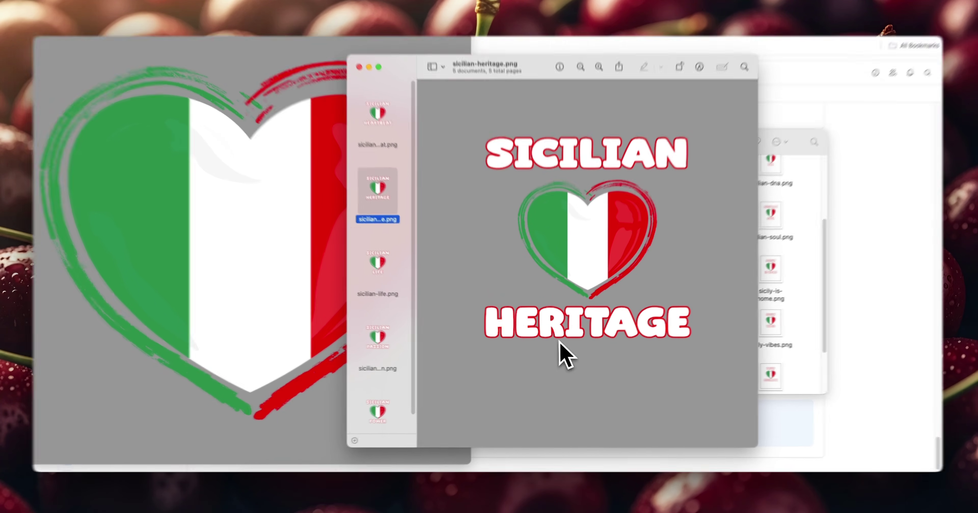
pyautogui.click(381, 264)
pyautogui.click(380, 337)
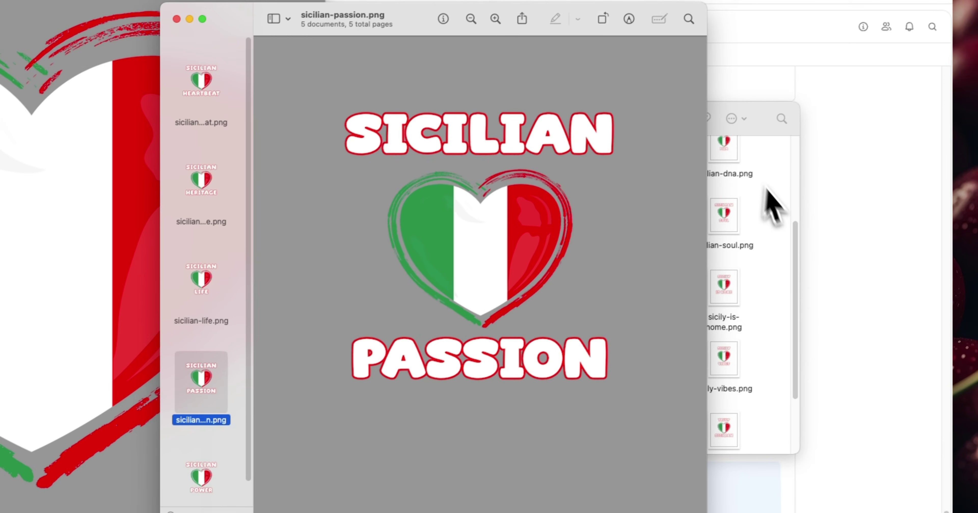
# Go back from the images folder to the tshirt-designs-complete-export (6) folder and open tshirt-designs-metadata.csv.
pyautogui.click(773, 205)
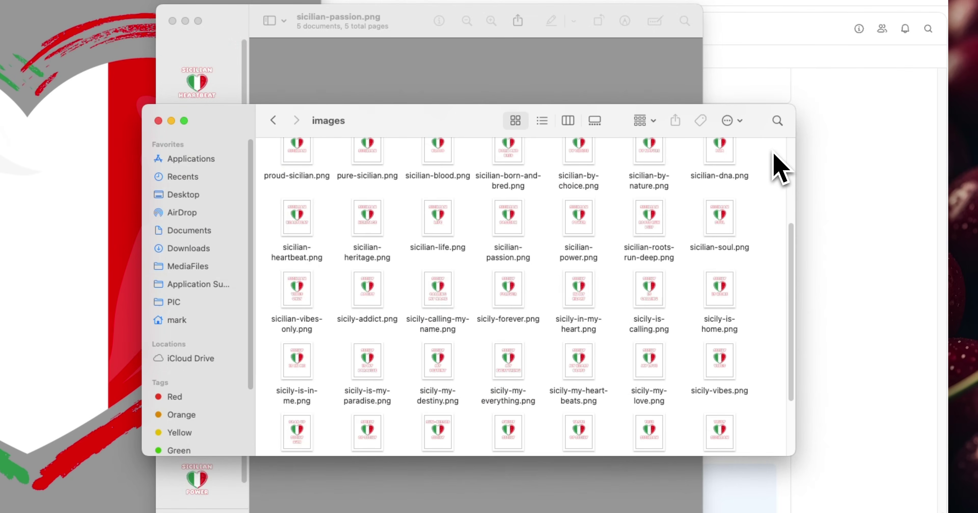
pyautogui.scroll(4, 411, 207)
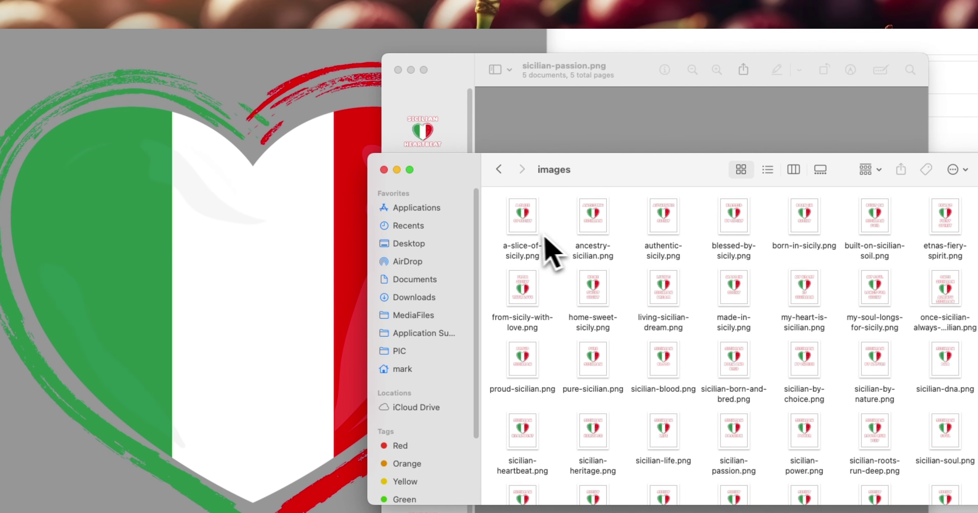
pyautogui.click(498, 170)
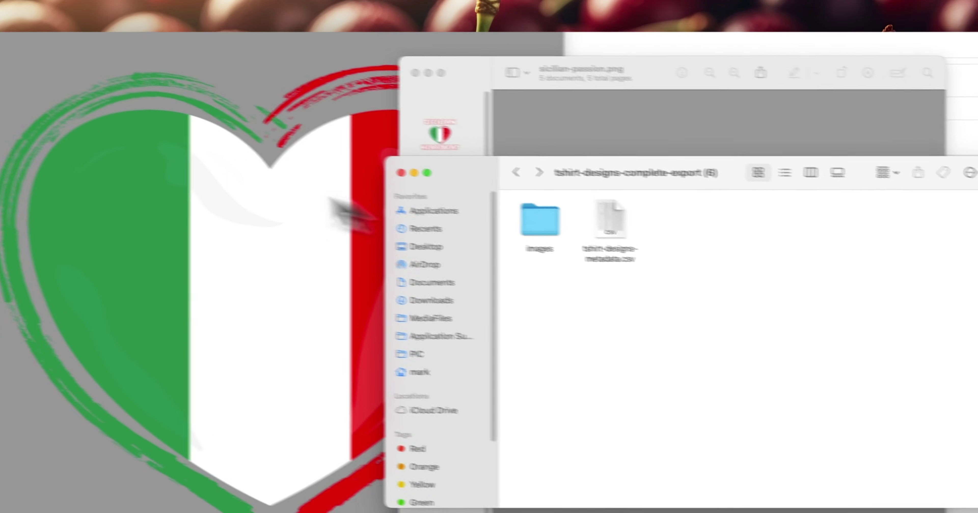
pyautogui.press('Escape')
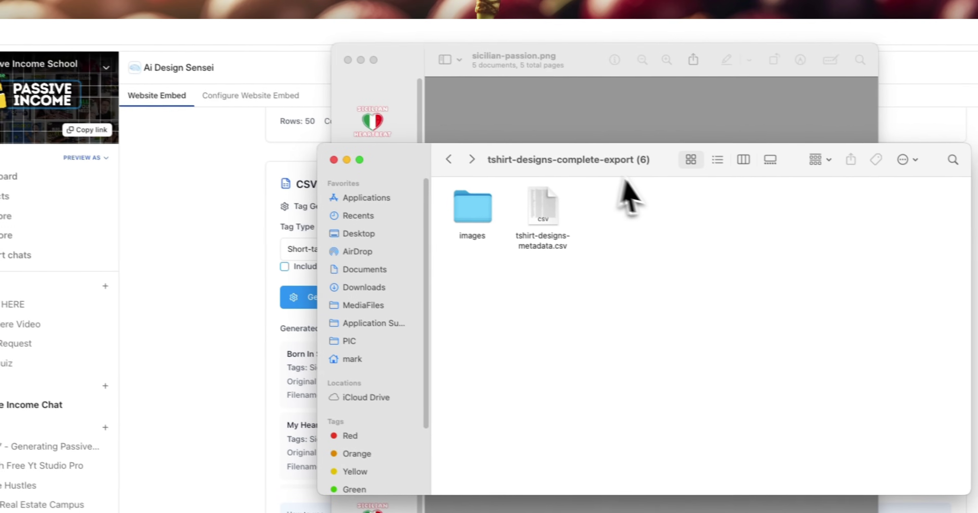
pyautogui.moveTo(624, 182); pyautogui.dragTo(426, 226)
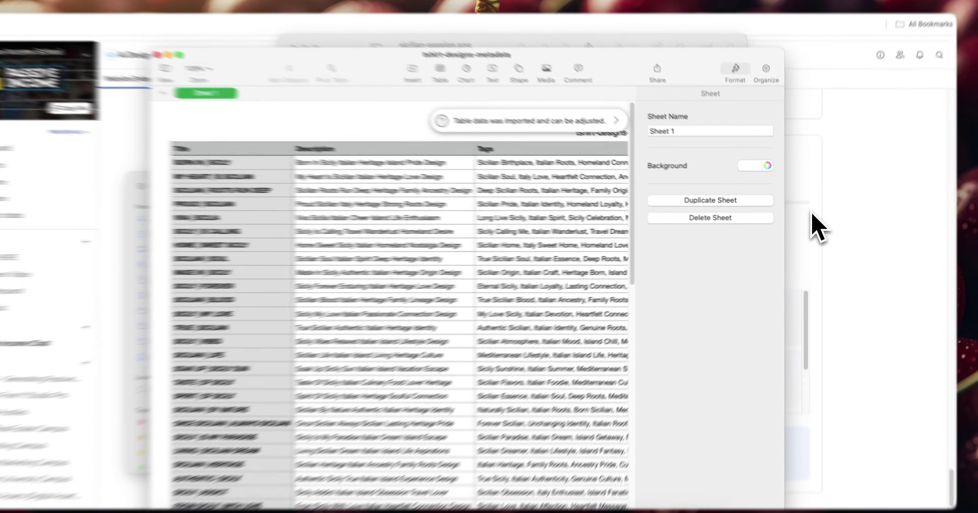
# Return to Ai Design Sensei and examine the design data preview, generated texts, styling settings and Printify integration section.
pyautogui.click(812, 228)
pyautogui.scroll(5, 436, 258)
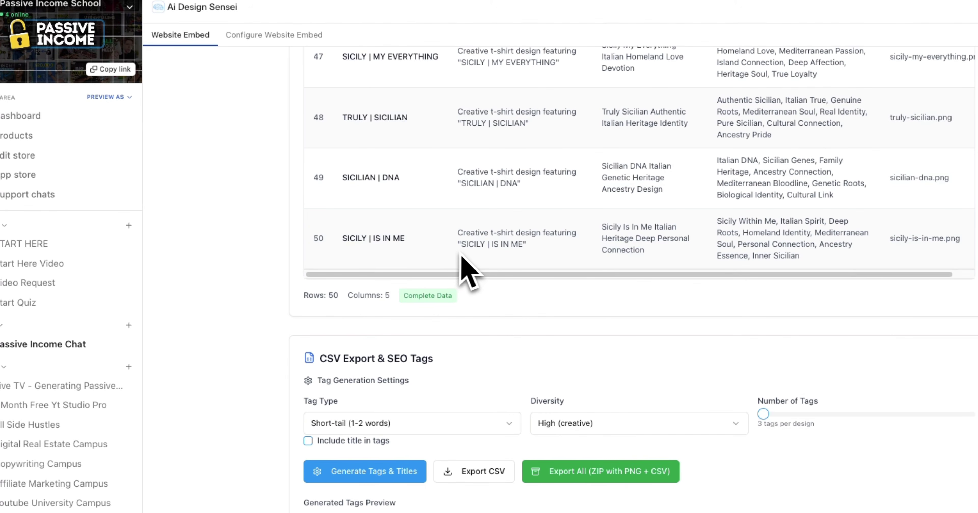
pyautogui.scroll(20, 494, 330)
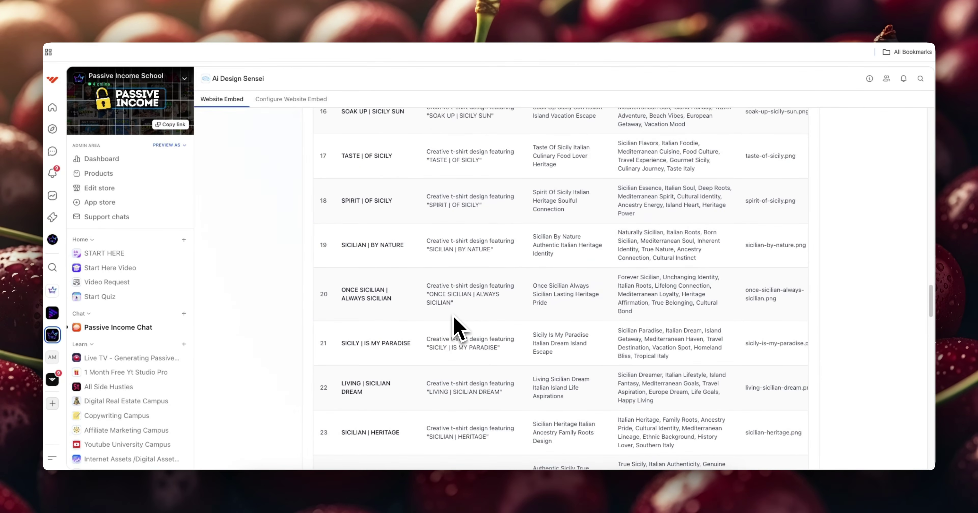
pyautogui.scroll(20, 457, 328)
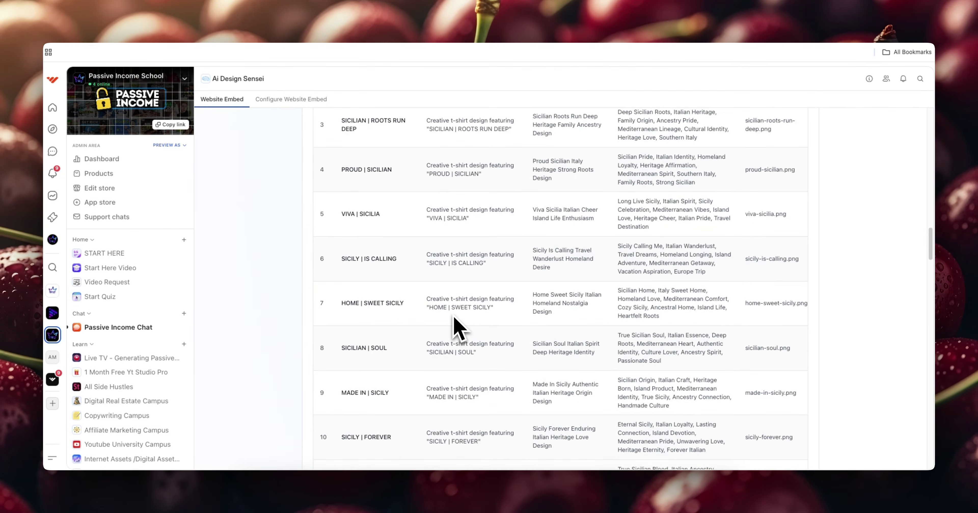
pyautogui.scroll(-5, 458, 329)
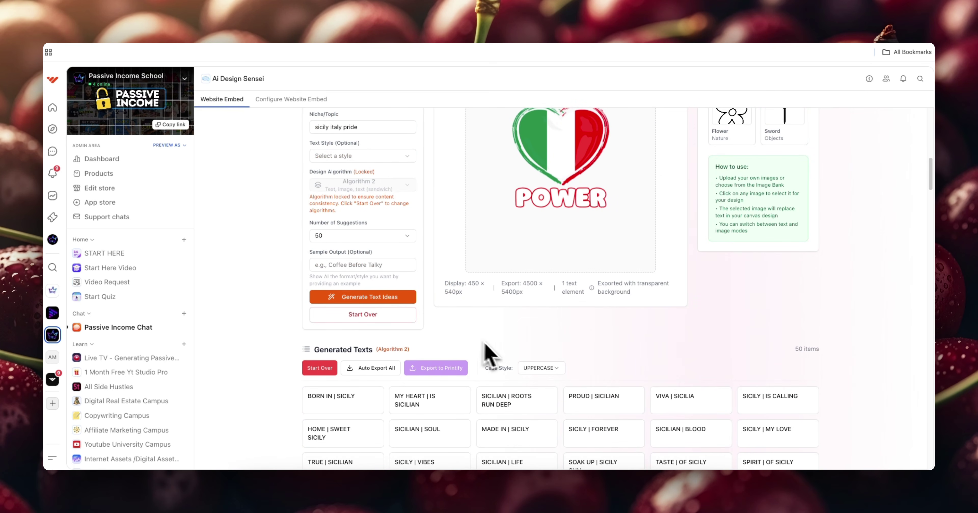
pyautogui.scroll(10, 429, 383)
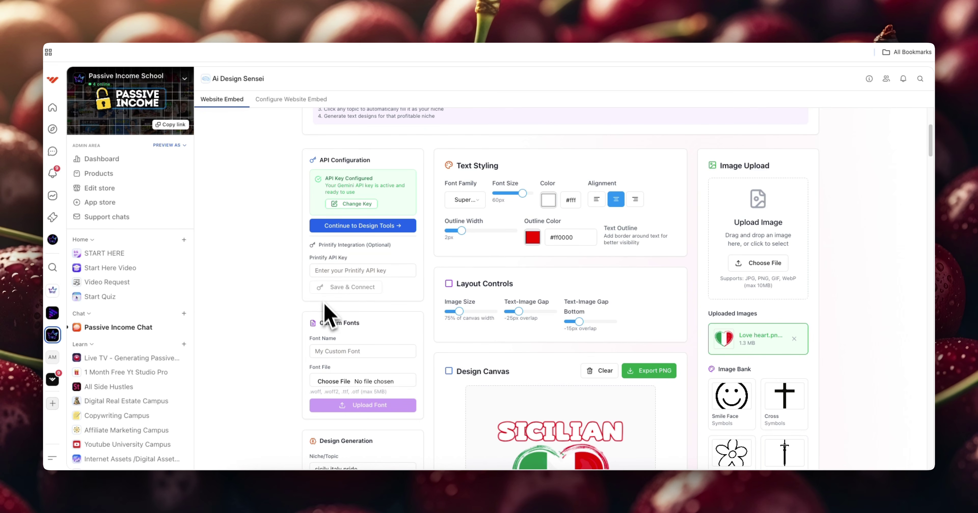
pyautogui.scroll(-15, 318, 321)
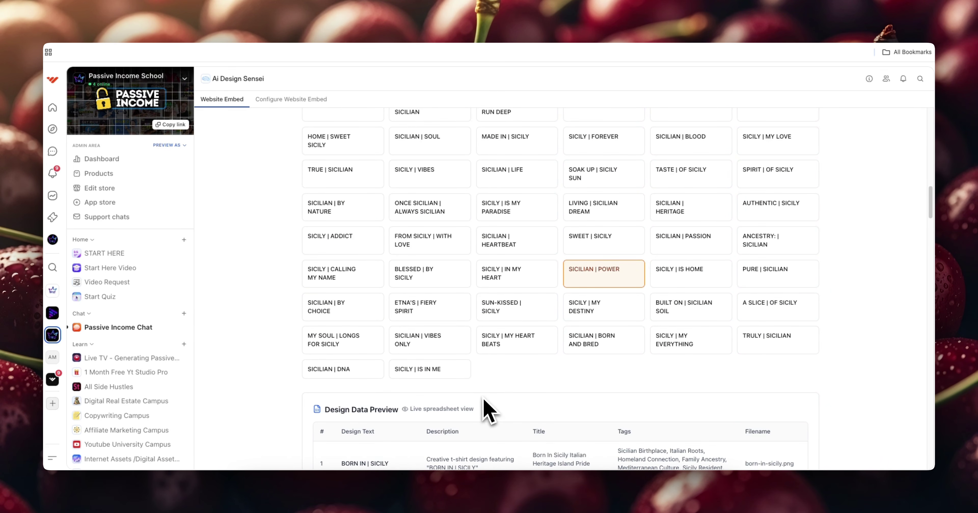
pyautogui.scroll(-20, 482, 406)
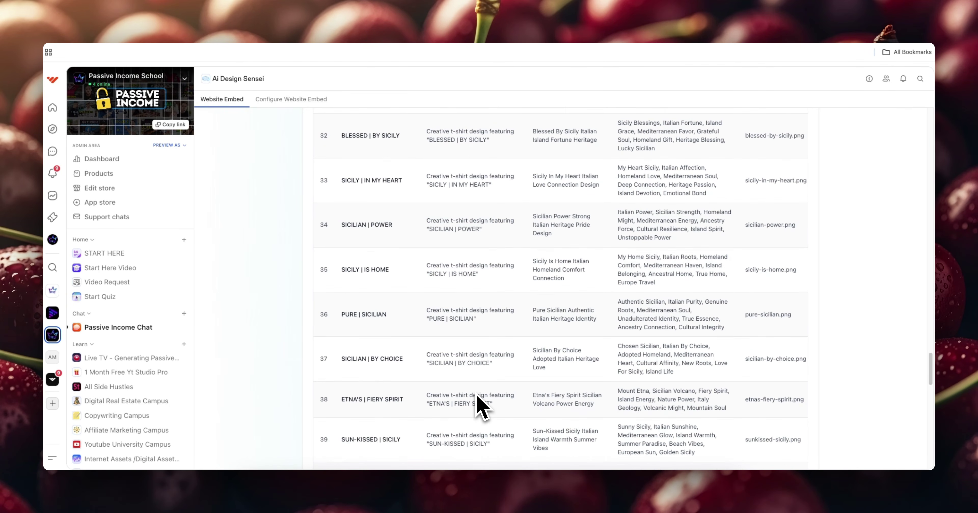
# Switch back to Preview and look through the exported Sicilian designs again, ending on sicilian-power.png.
pyautogui.click(664, 496)
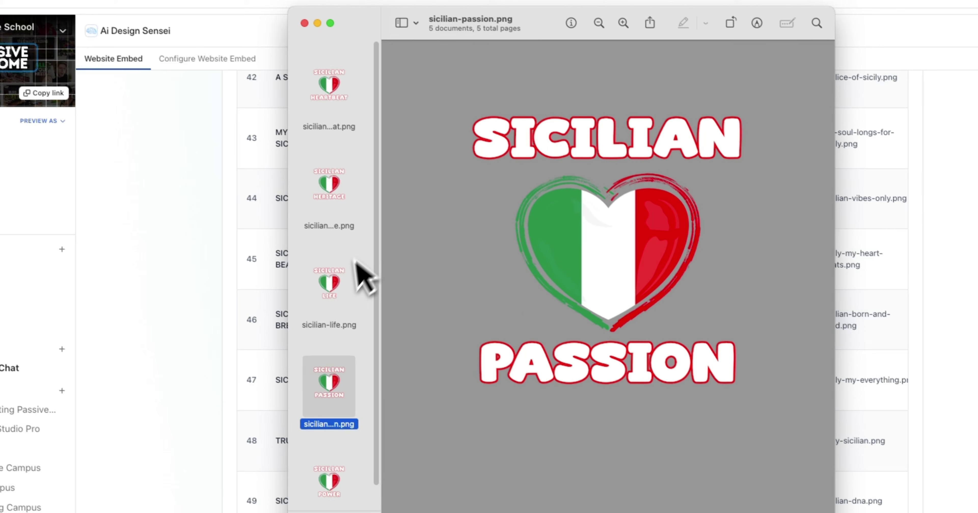
pyautogui.click(197, 183)
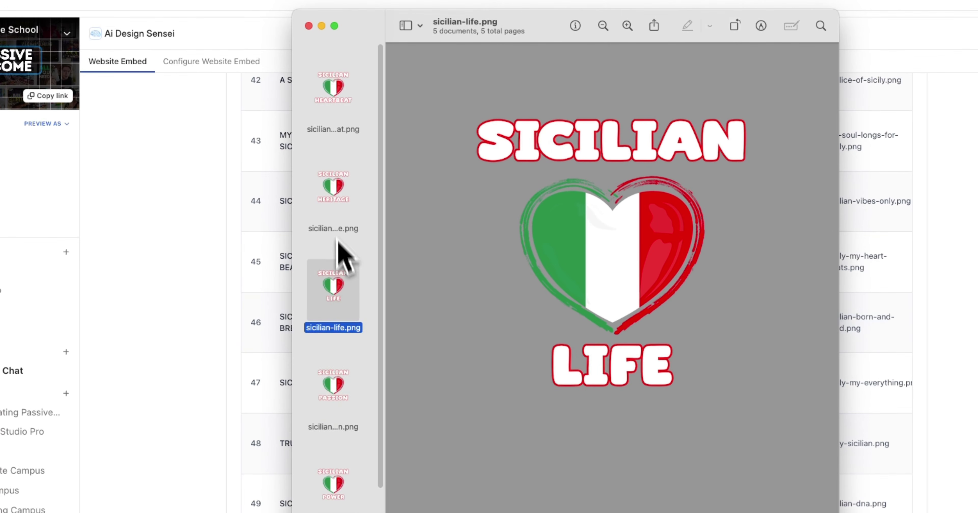
pyautogui.click(194, 100)
pyautogui.click(184, 4)
pyautogui.click(353, 378)
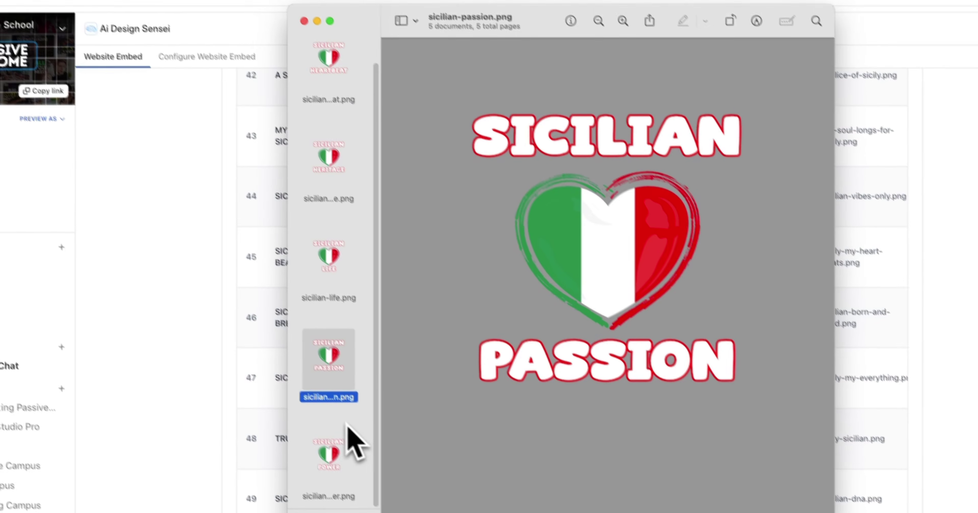
pyautogui.click(349, 472)
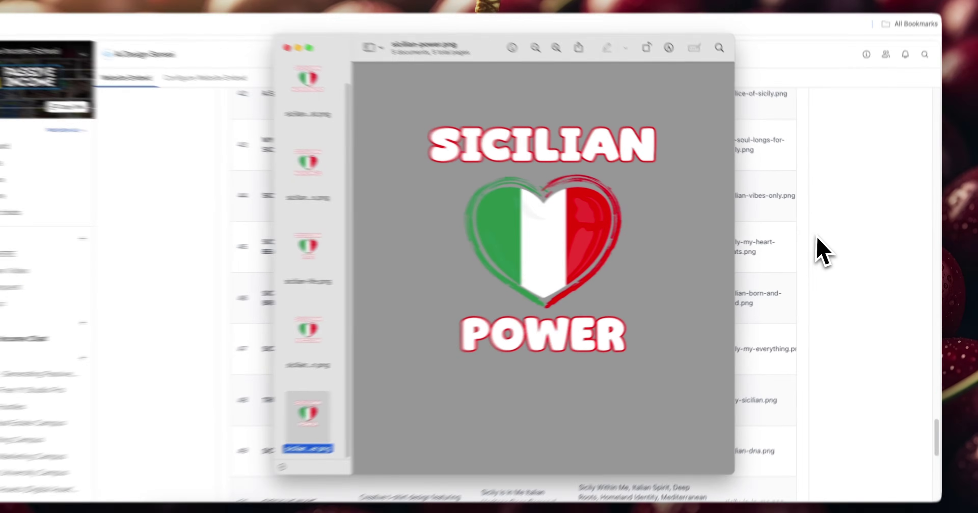